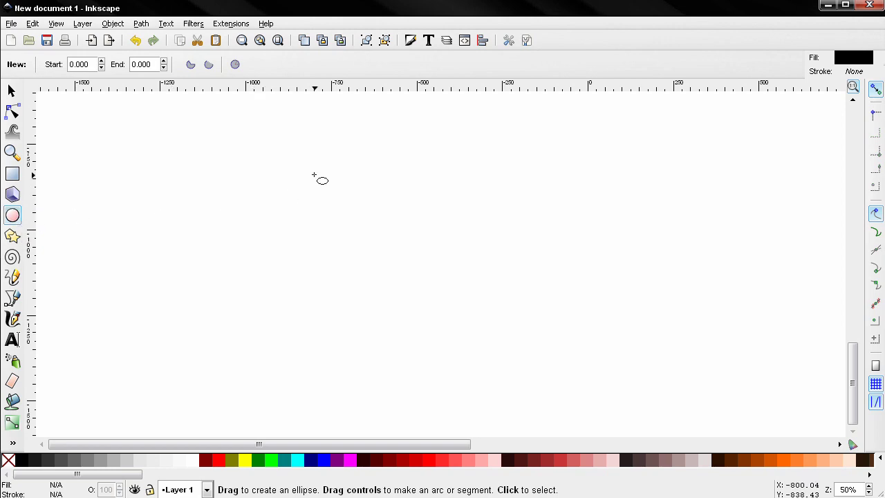
Step: Draw a perfect circle, enlarge it to about 857 px wide and position it up and left
{"action": "mouse_move", "coordinate": [350, 181]}
{"action": "left_mouse_down"}
{"action": "mouse_move", "coordinate": [553, 385]}
{"action": "mouse_move", "coordinate": [616, 432]}
{"action": "left_mouse_up"}
{"action": "key", "text": "F1"}
{"action": "left_click_drag", "start_coordinate": [476, 294], "coordinate": [420, 245]}
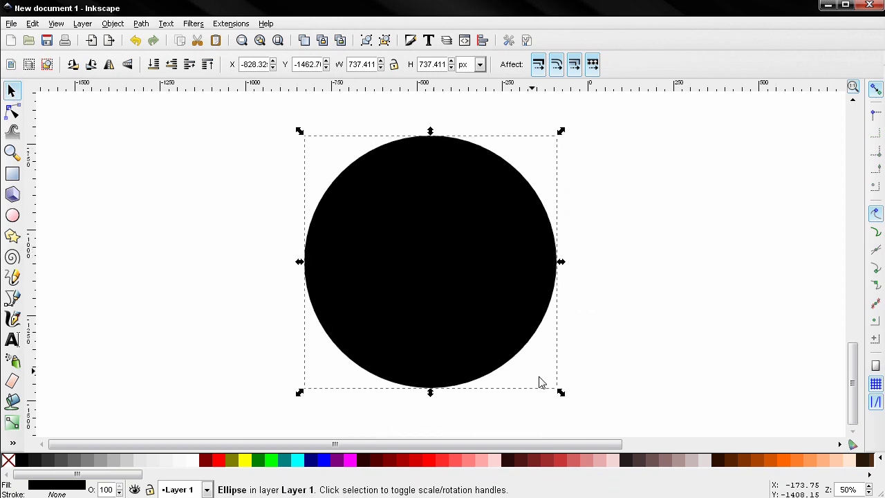
{"action": "left_click_drag", "start_coordinate": [561, 393], "coordinate": [601, 433]}
{"action": "left_click_drag", "start_coordinate": [484, 337], "coordinate": [443, 319]}
Step: Give the circle no fill and a flat black stroke, then convert it with Object to Path
{"action": "left_click", "coordinate": [410, 41]}
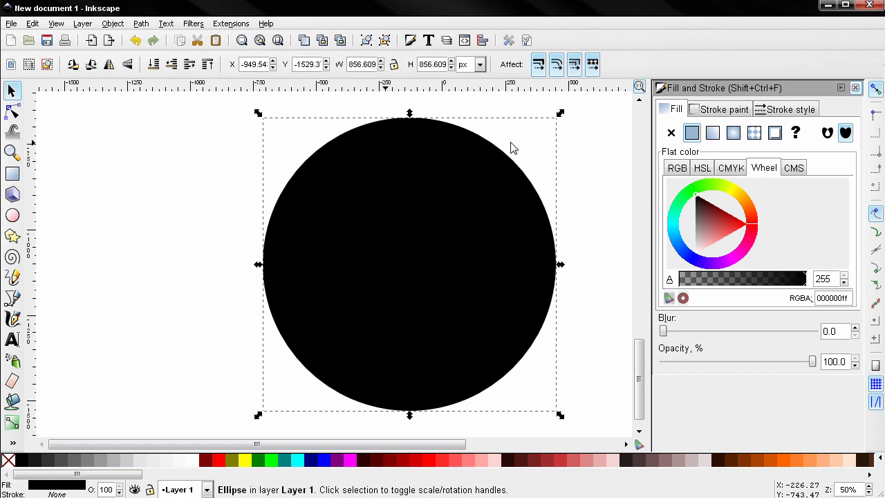
{"action": "left_click", "coordinate": [671, 133]}
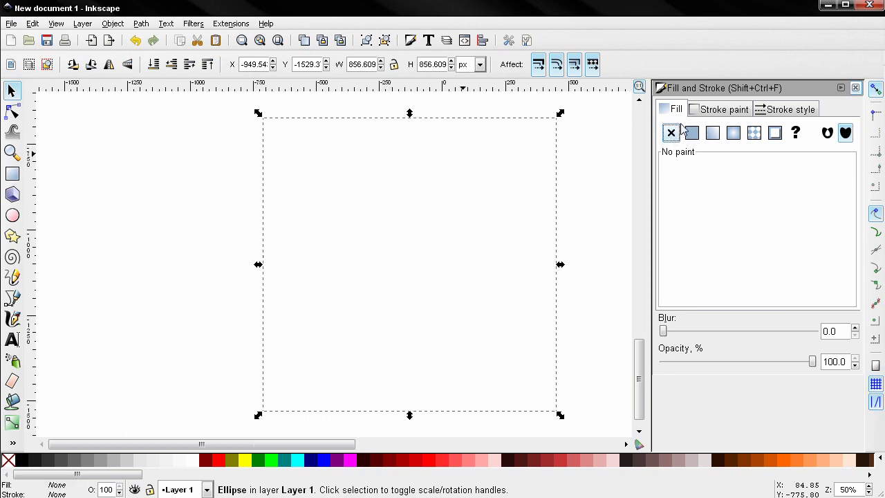
{"action": "left_click", "coordinate": [721, 115]}
{"action": "left_click", "coordinate": [690, 134]}
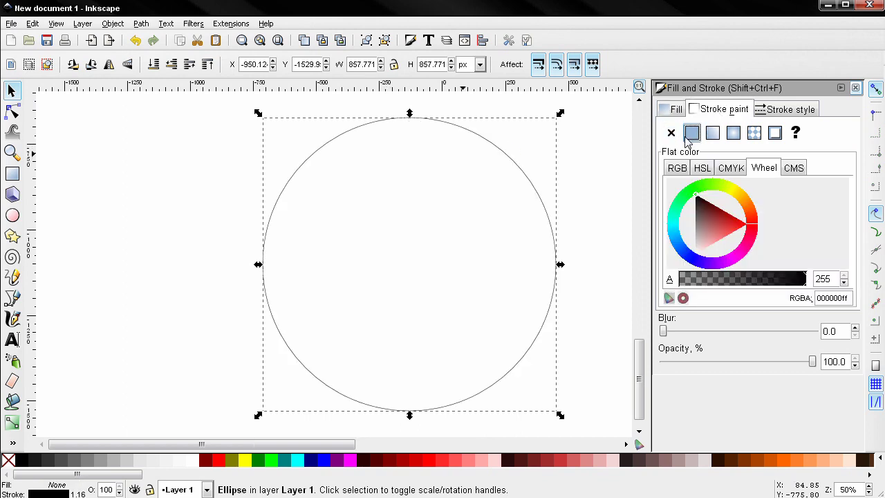
{"action": "left_click", "coordinate": [855, 89]}
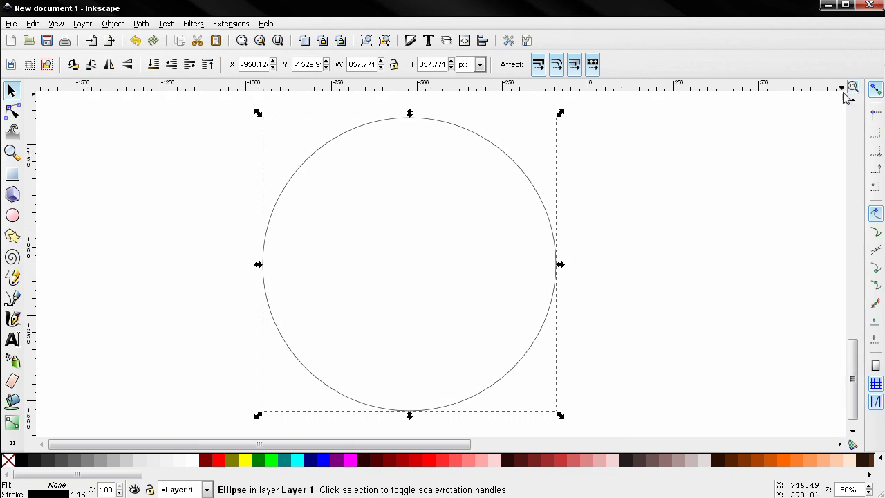
{"action": "left_click", "coordinate": [141, 24]}
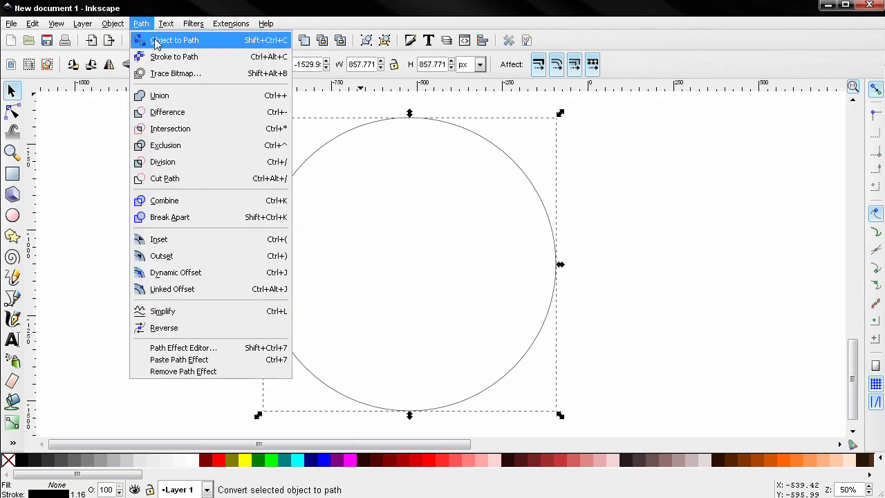
{"action": "left_click", "coordinate": [157, 43]}
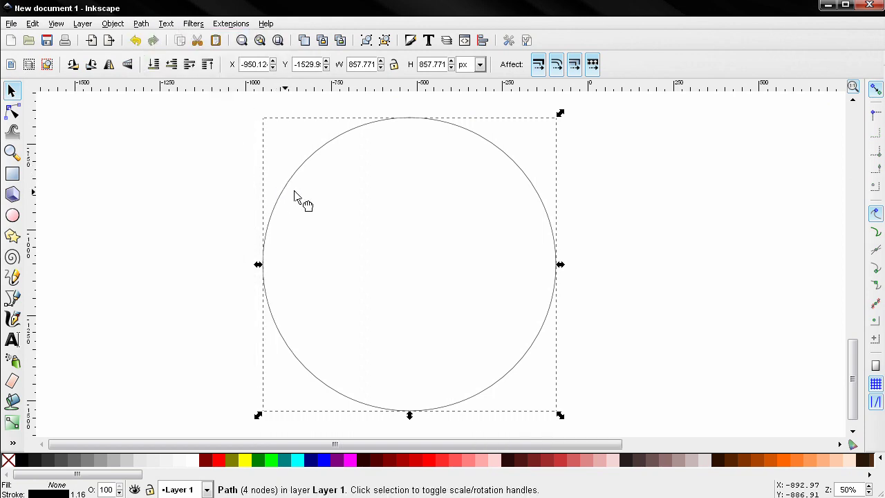
Step: Shift the circle slightly right and type 'Inkscape Tutorials' left of it, enlarged to about 91 px
{"action": "left_click_drag", "start_coordinate": [292, 194], "coordinate": [326, 196]}
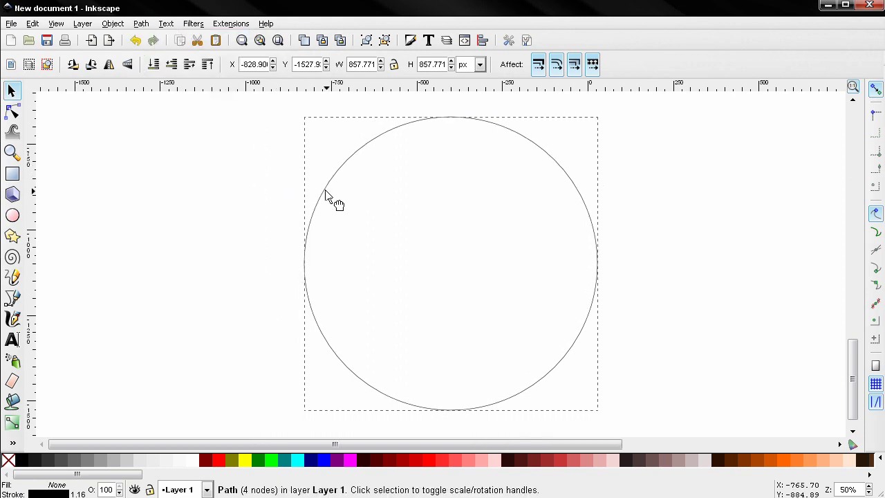
{"action": "left_click", "coordinate": [12, 339]}
{"action": "left_click", "coordinate": [113, 337]}
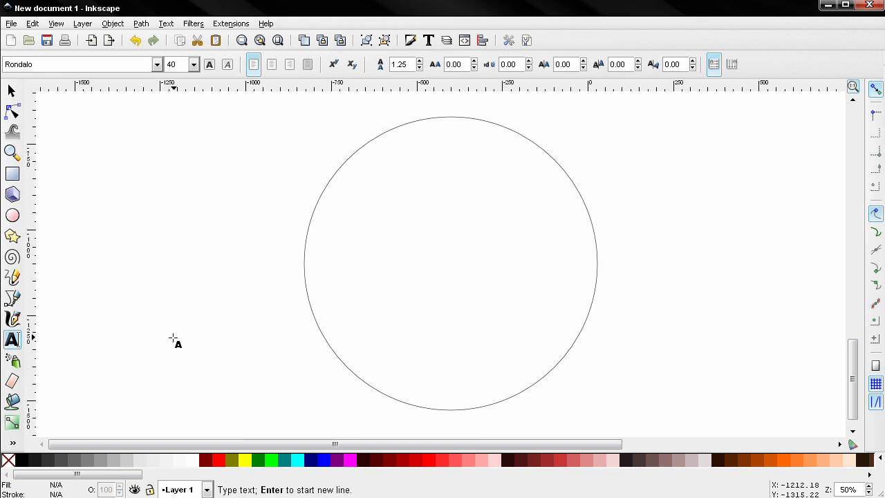
{"action": "type", "text": "nnkscape "}
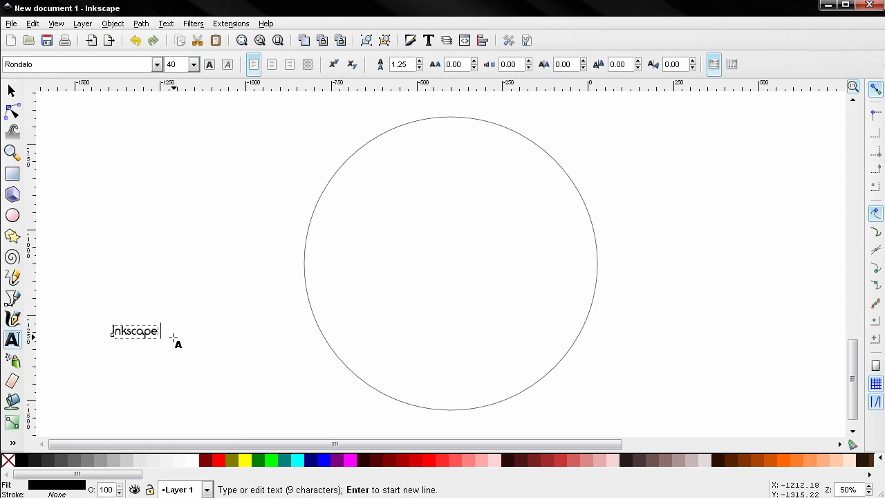
{"action": "type", "text": "Tutorials"}
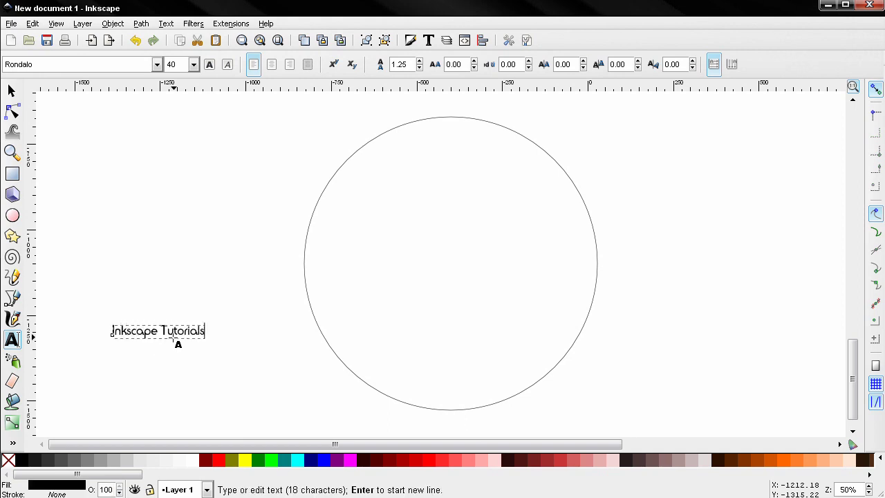
{"action": "left_click", "coordinate": [11, 91]}
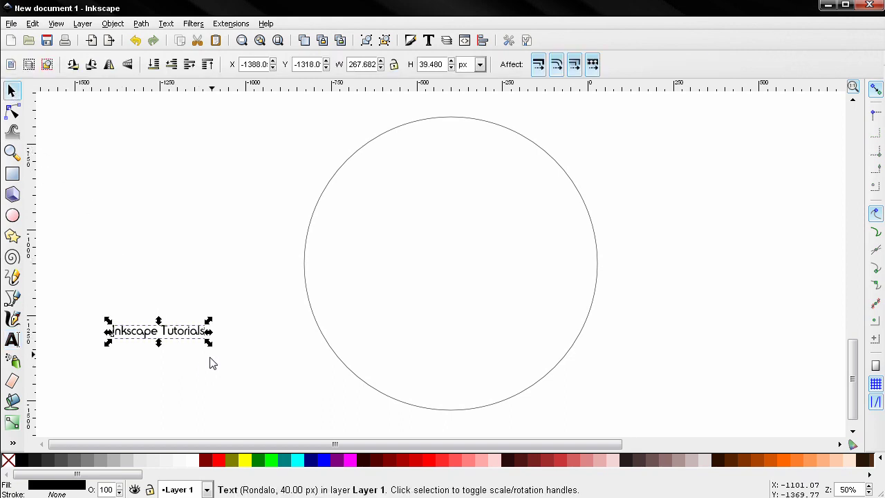
{"action": "left_click_drag", "start_coordinate": [209, 342], "coordinate": [328, 431]}
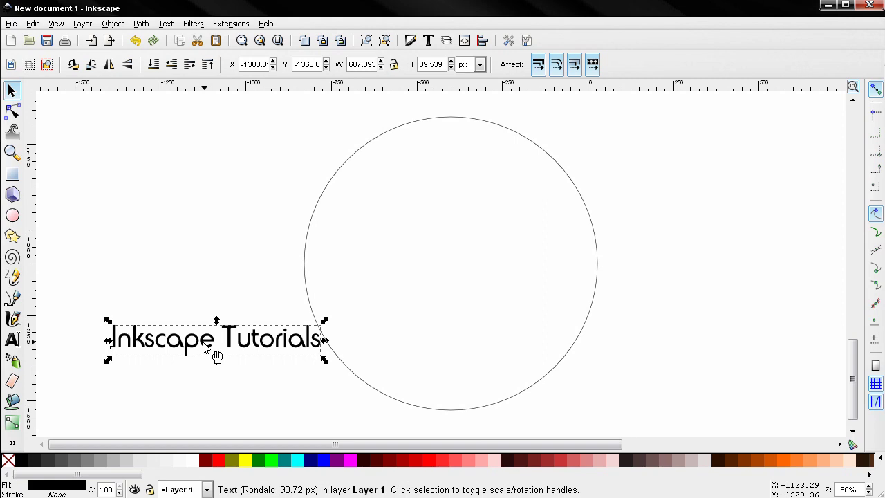
Step: Apply the Roland font, shrink the text to 851.511 × 72.154 px and move it lower left
{"action": "key", "text": "t"}
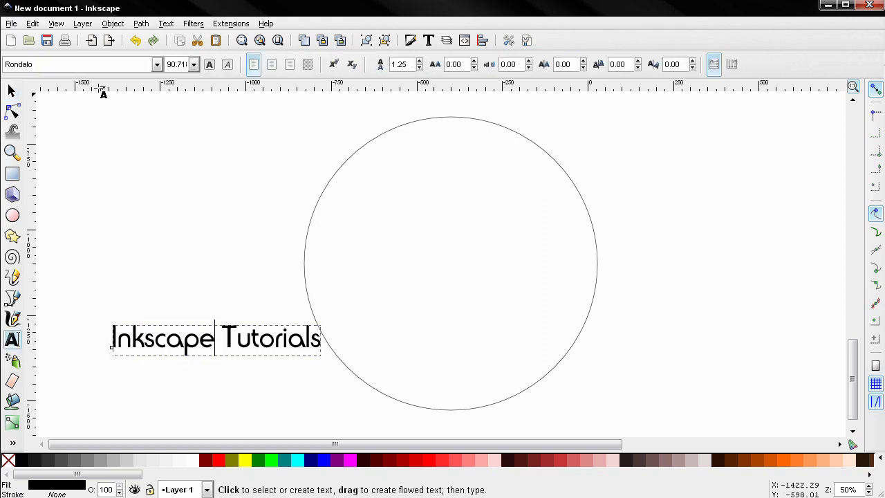
{"action": "key", "text": "Return"}
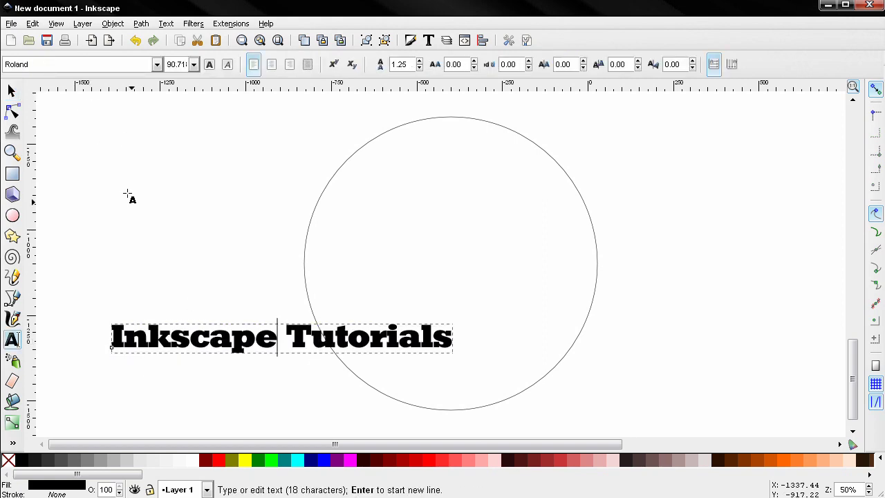
{"action": "left_click", "coordinate": [12, 90]}
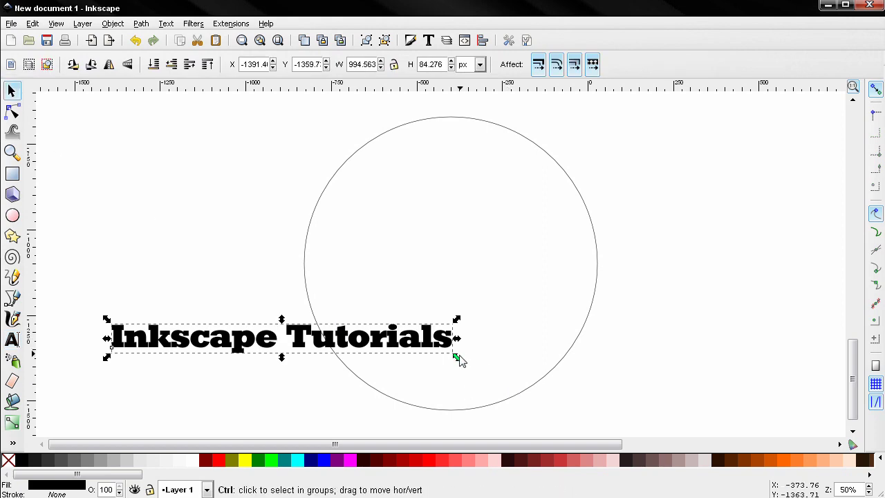
{"action": "left_click_drag", "start_coordinate": [458, 358], "coordinate": [445, 355]}
{"action": "left_click_drag", "start_coordinate": [332, 352], "coordinate": [266, 408]}
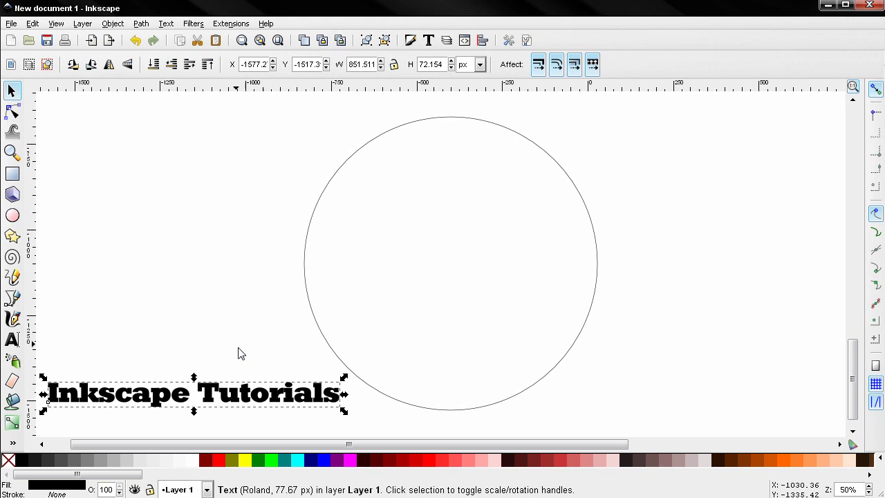
Step: Select the text and circle together and apply Text > Put on Path
{"action": "left_click", "coordinate": [305, 282], "text": "shift"}
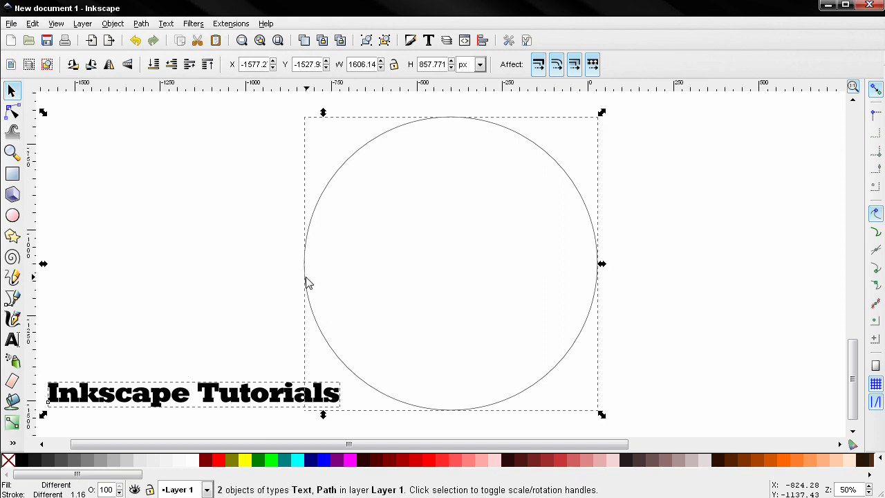
{"action": "left_click", "coordinate": [164, 25]}
{"action": "left_click", "coordinate": [182, 89]}
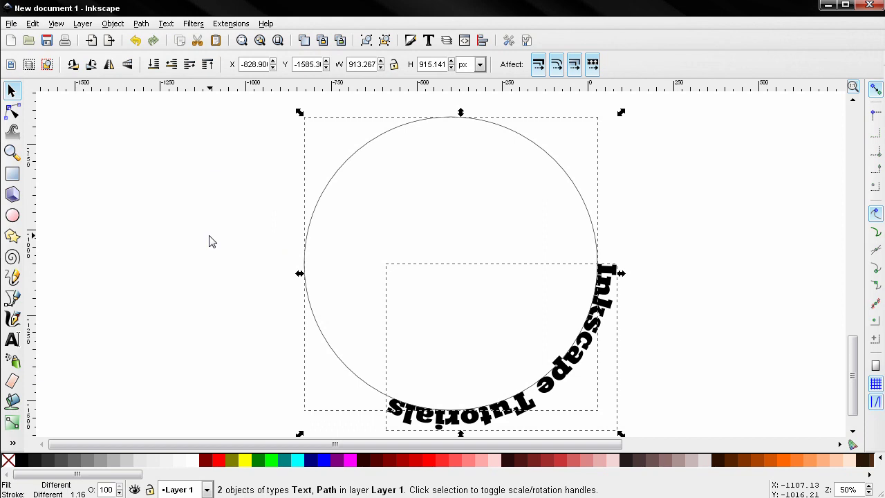
{"action": "left_click", "coordinate": [252, 319]}
Step: Try rotating the curved text further around the circle, then undo it and deselect
{"action": "scroll", "coordinate": [306, 337], "scroll_direction": "right", "scroll_amount": 3}
{"action": "scroll", "coordinate": [307, 336], "scroll_direction": "down", "scroll_amount": 1}
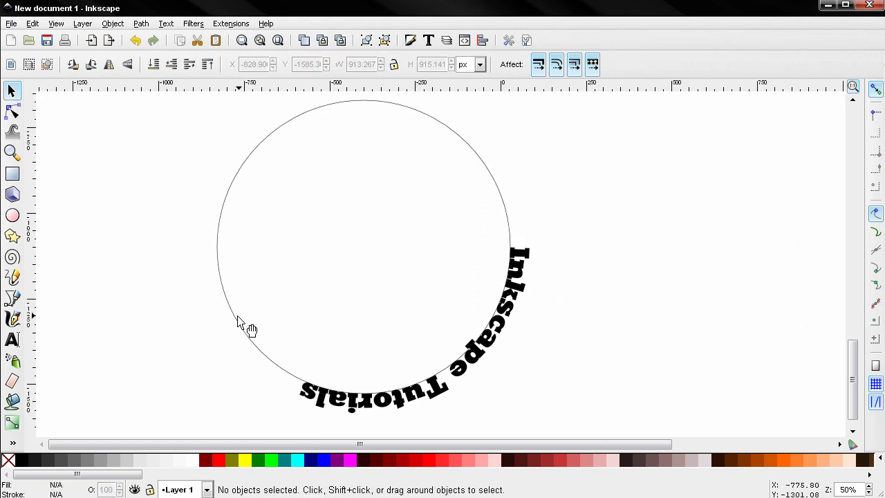
{"action": "left_click", "coordinate": [491, 368]}
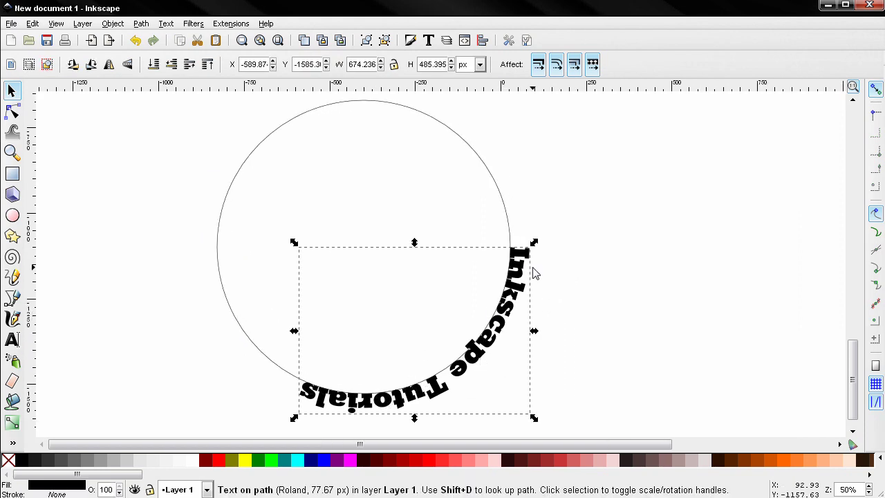
{"action": "left_click", "coordinate": [516, 297]}
{"action": "left_click_drag", "start_coordinate": [536, 246], "coordinate": [559, 247]}
{"action": "left_click", "coordinate": [543, 292]}
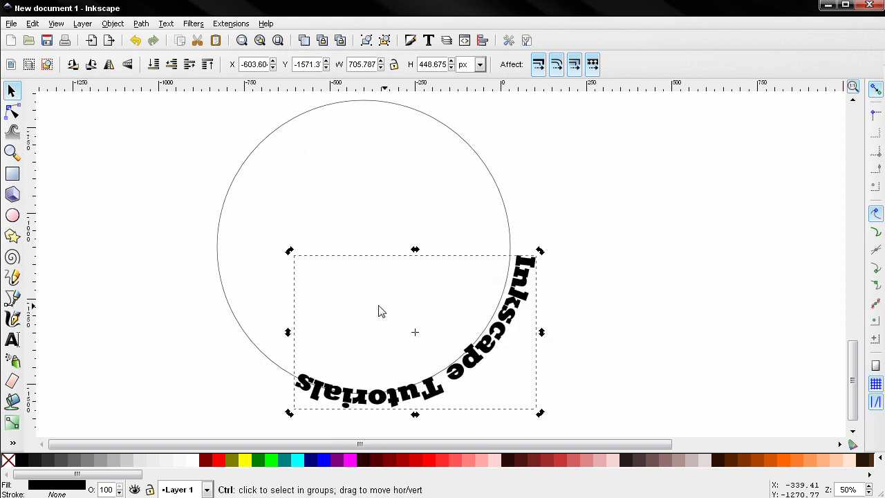
{"action": "key", "text": "ctrl+z"}
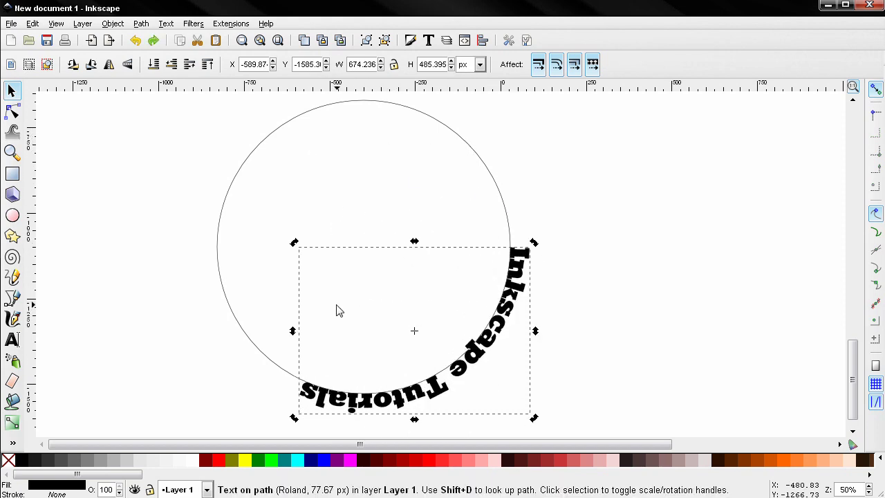
{"action": "left_click", "coordinate": [212, 261]}
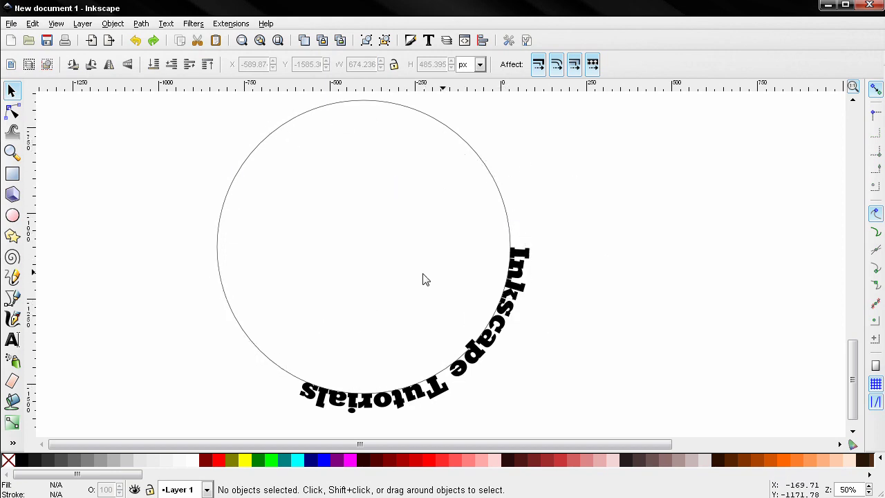
{"action": "left_click", "coordinate": [227, 297]}
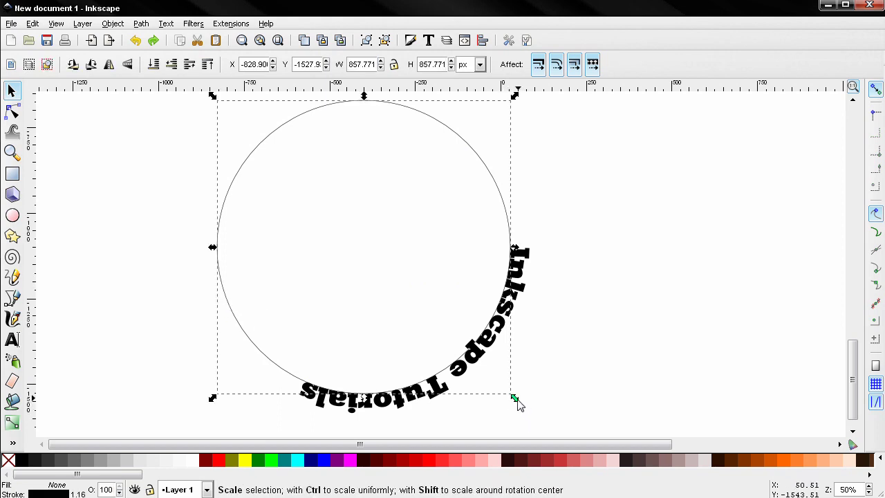
{"action": "left_click_drag", "start_coordinate": [515, 402], "coordinate": [463, 327]}
{"action": "key", "text": "ctrl"}
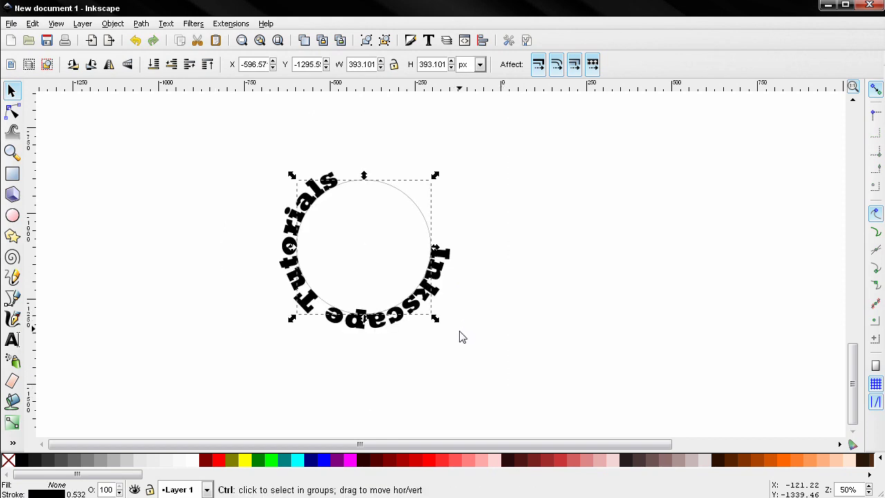
{"action": "key", "text": "ctrl+z"}
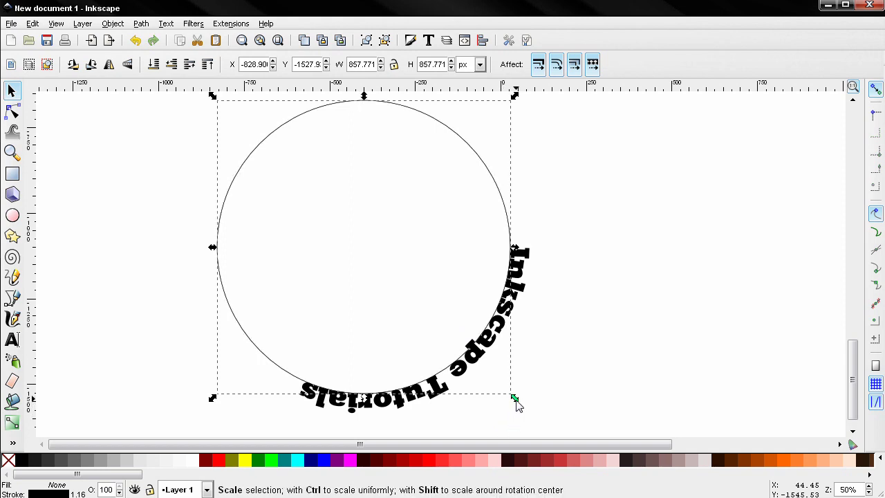
{"action": "left_click_drag", "start_coordinate": [516, 401], "coordinate": [387, 260]}
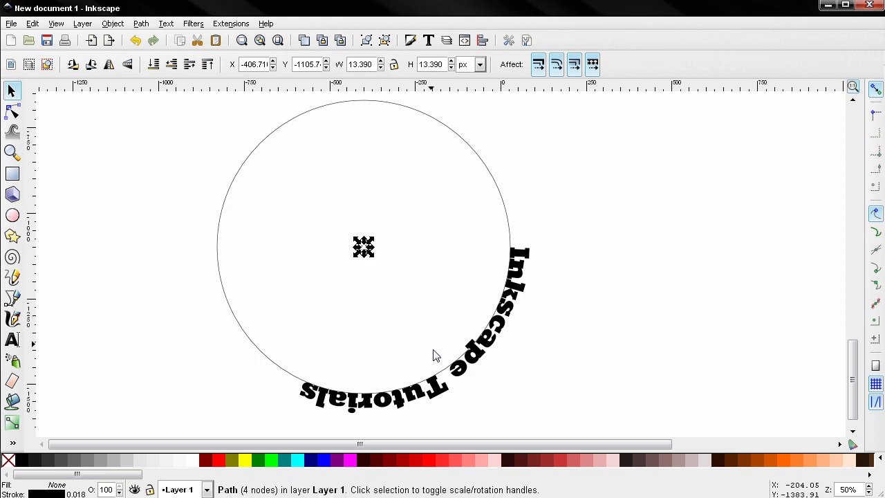
Step: Move the curved text's rotation centre onto the circle's centre
{"action": "left_click", "coordinate": [442, 404]}
{"action": "left_click", "coordinate": [448, 401]}
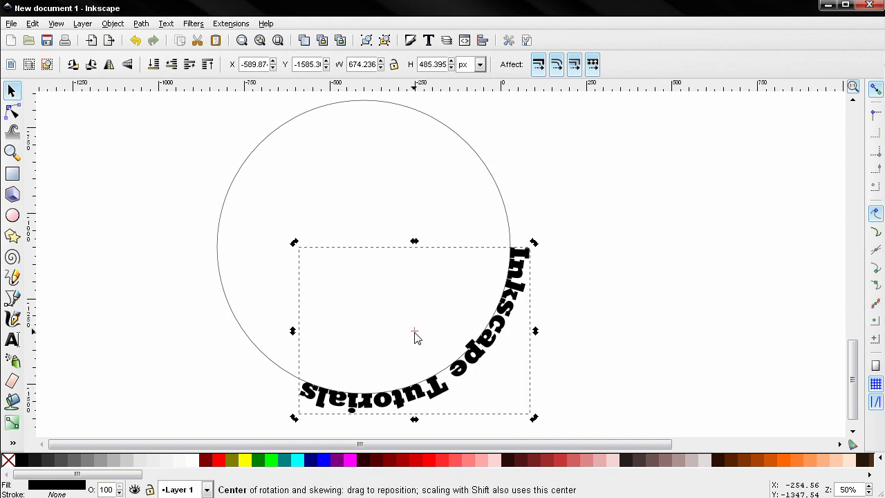
{"action": "left_click_drag", "start_coordinate": [416, 337], "coordinate": [371, 243]}
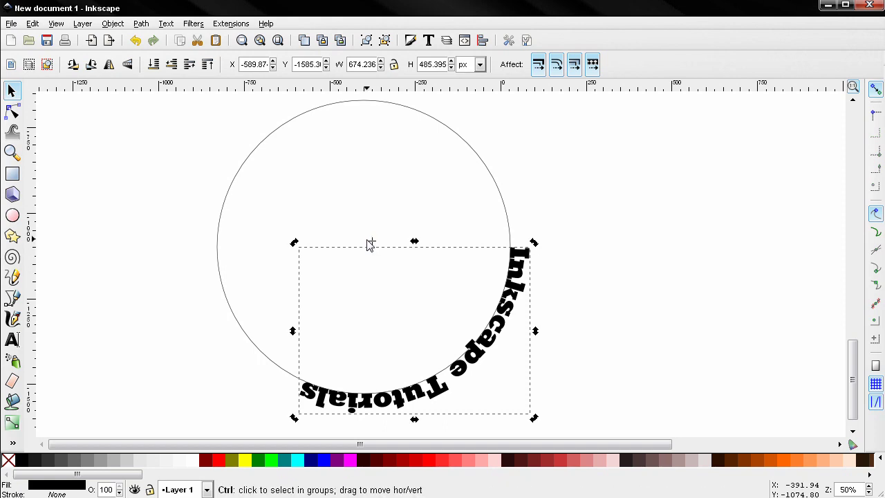
{"action": "scroll", "coordinate": [372, 246], "scroll_direction": "up", "scroll_amount": 8, "text": "ctrl"}
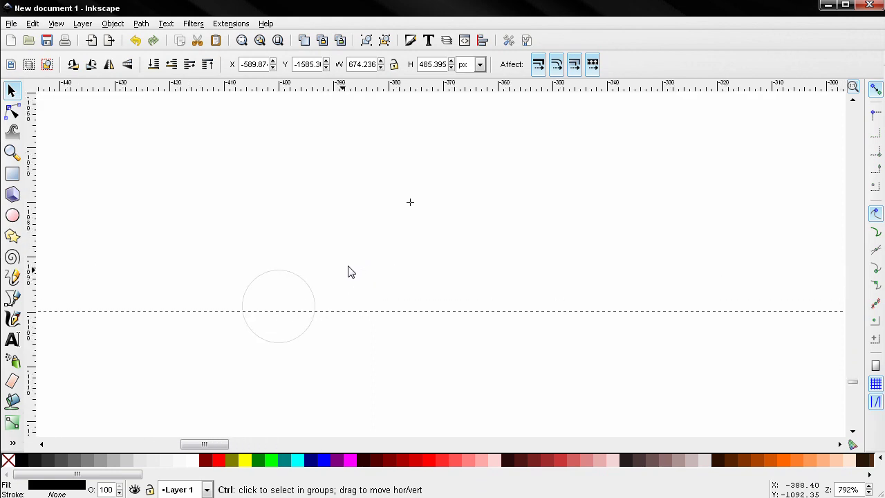
{"action": "left_click_drag", "start_coordinate": [410, 202], "coordinate": [279, 309]}
Step: Swing the text round to centre it across the circle's top, adding a horizontal guide at its base
{"action": "scroll", "coordinate": [316, 297], "scroll_direction": "down", "scroll_amount": 6, "text": "ctrl"}
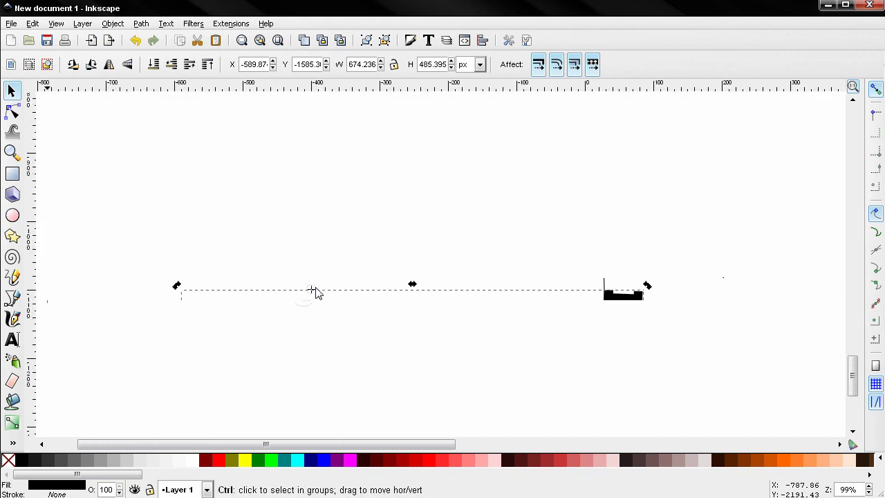
{"action": "scroll", "coordinate": [316, 292], "scroll_direction": "down", "scroll_amount": 4, "text": "ctrl"}
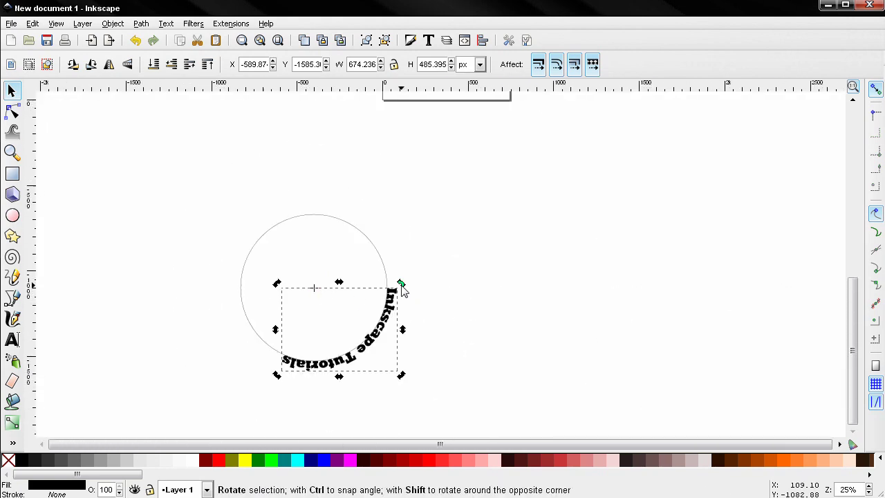
{"action": "left_click_drag", "start_coordinate": [401, 285], "coordinate": [221, 265]}
{"action": "scroll", "coordinate": [216, 263], "scroll_direction": "up", "scroll_amount": 2, "text": "ctrl"}
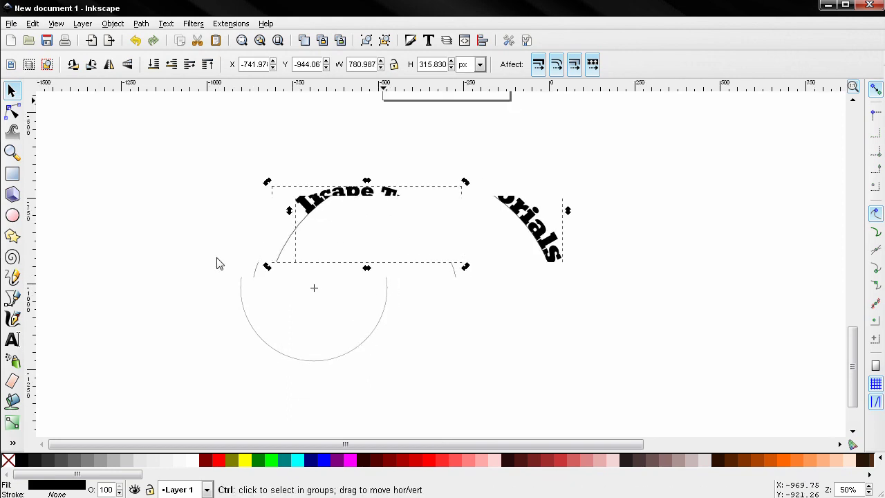
{"action": "scroll", "coordinate": [318, 270], "scroll_direction": "down", "scroll_amount": 1}
{"action": "left_click_drag", "start_coordinate": [577, 127], "coordinate": [492, 174]}
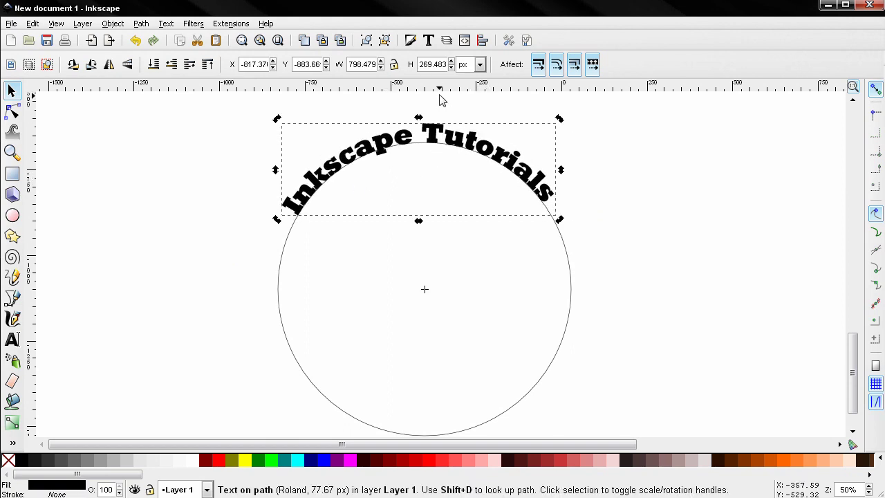
{"action": "left_click_drag", "start_coordinate": [441, 94], "coordinate": [439, 219]}
Step: Fine-tune the text's rotation against the guide so both ends sit level
{"action": "scroll", "coordinate": [440, 219], "scroll_direction": "up", "scroll_amount": 2}
{"action": "scroll", "coordinate": [443, 247], "scroll_direction": "up", "scroll_amount": 2}
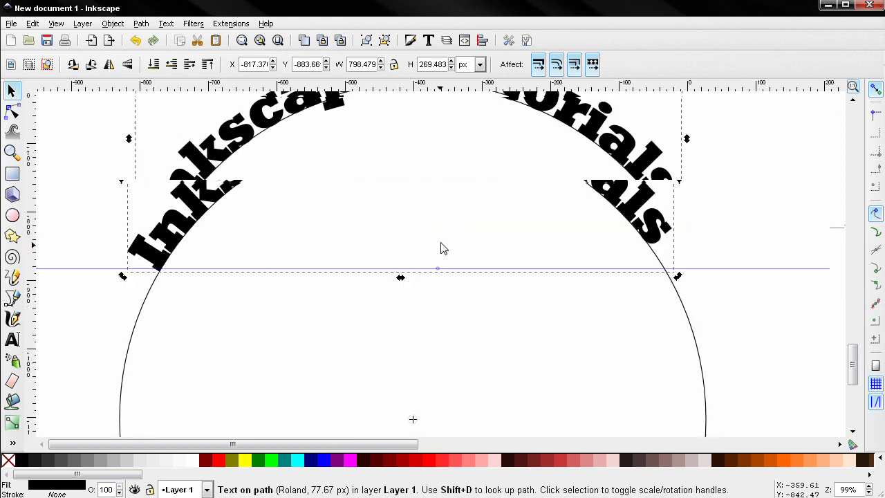
{"action": "left_click_drag", "start_coordinate": [678, 285], "coordinate": [688, 310]}
{"action": "left_click_drag", "start_coordinate": [607, 275], "coordinate": [607, 268]}
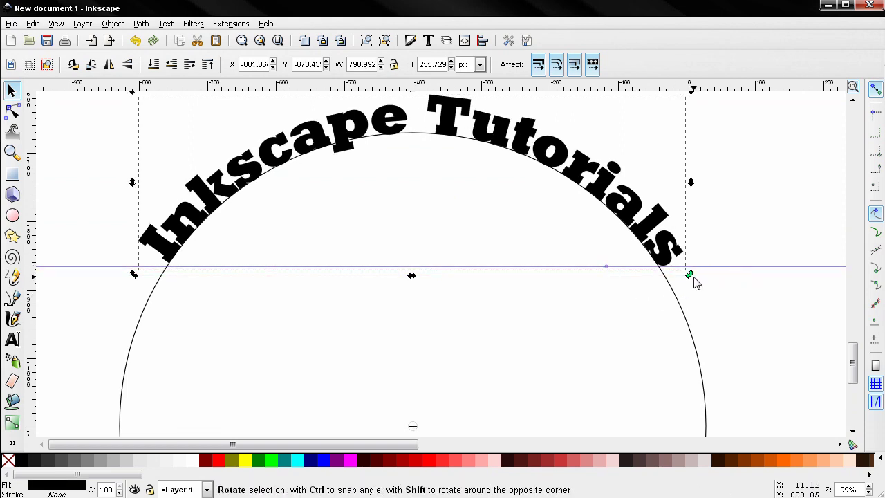
{"action": "left_click_drag", "start_coordinate": [692, 279], "coordinate": [695, 275]}
{"action": "left_click_drag", "start_coordinate": [593, 267], "coordinate": [594, 264]}
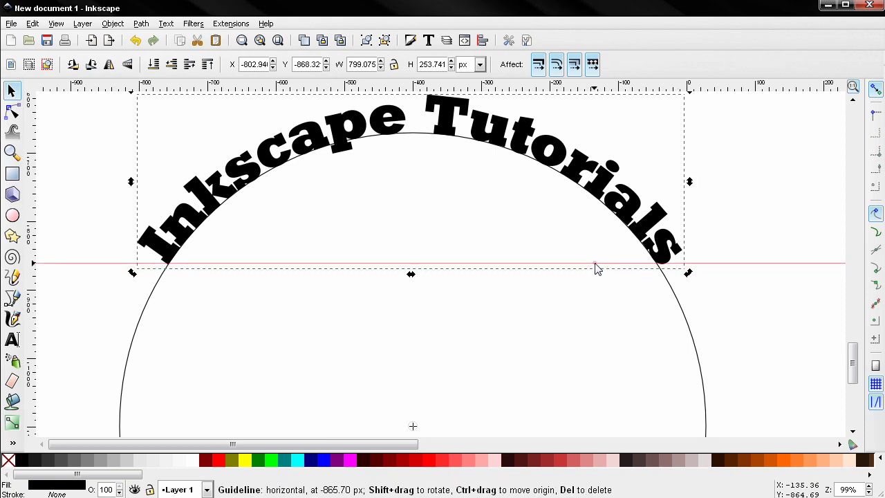
Step: Delete the horizontal guide and re-centre the circle and its text in view
{"action": "left_click", "coordinate": [527, 269]}
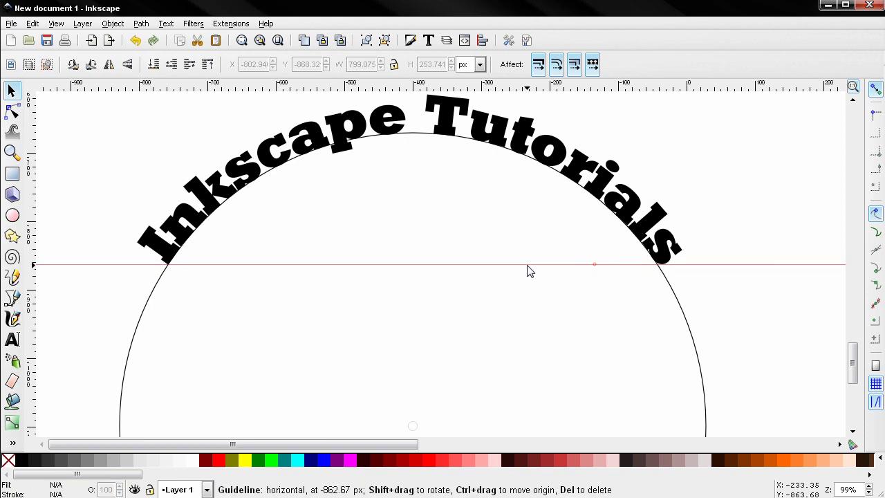
{"action": "left_click_drag", "start_coordinate": [530, 269], "coordinate": [590, 94]}
{"action": "scroll", "coordinate": [533, 231], "scroll_direction": "down", "scroll_amount": 4}
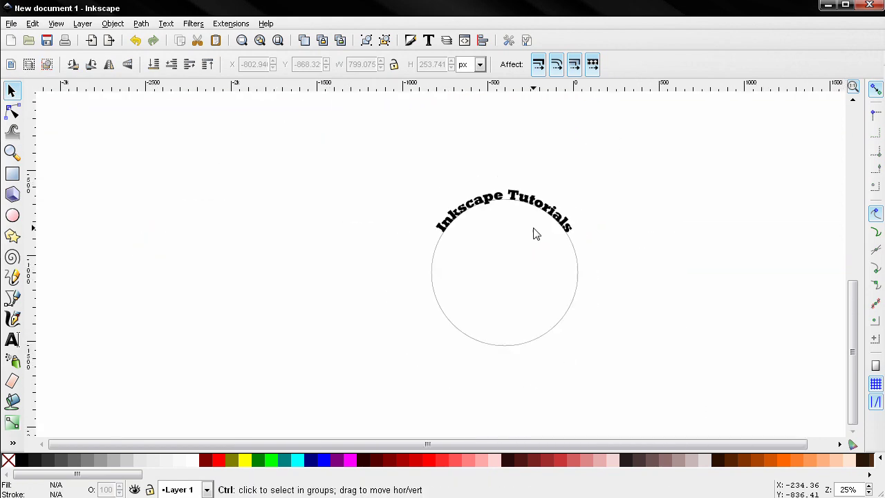
{"action": "scroll", "coordinate": [515, 277], "scroll_direction": "up", "scroll_amount": 2}
{"action": "left_click_drag", "start_coordinate": [515, 276], "coordinate": [341, 293]}
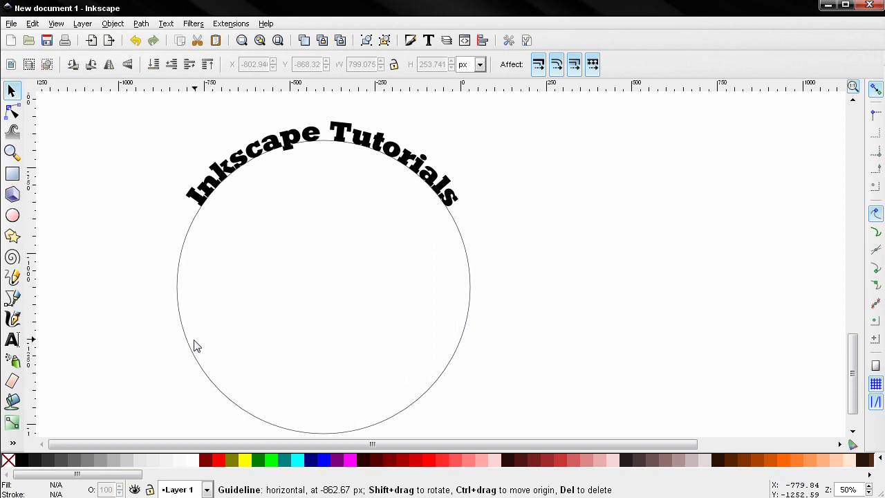
{"action": "left_click_drag", "start_coordinate": [443, 344], "coordinate": [457, 321]}
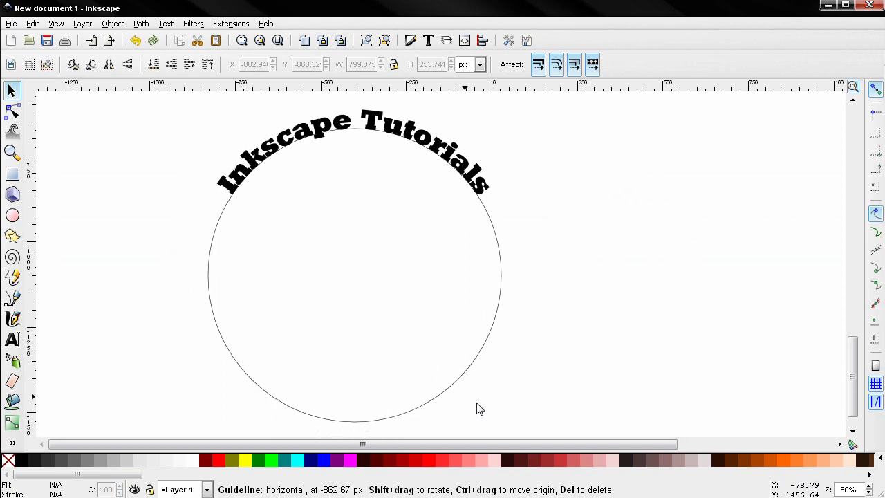
{"action": "left_click_drag", "start_coordinate": [480, 409], "coordinate": [450, 377]}
Step: Flip the circle path vertically
{"action": "left_click", "coordinate": [443, 393]}
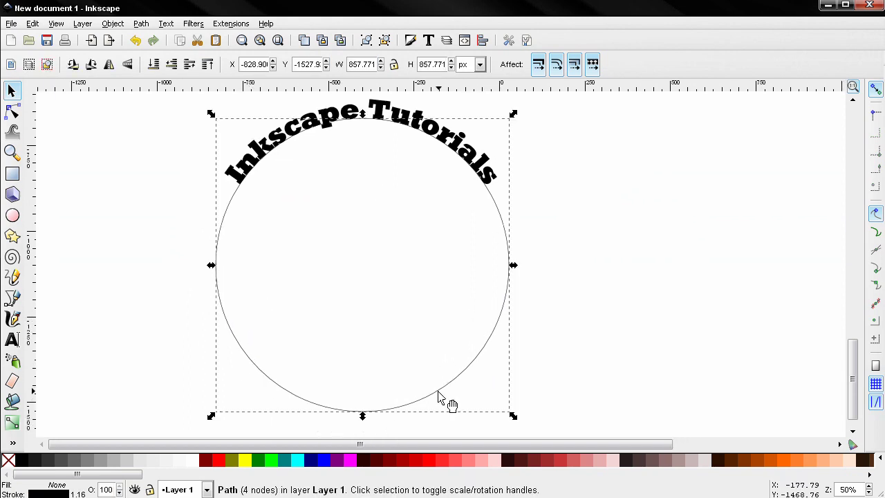
{"action": "left_click", "coordinate": [128, 65]}
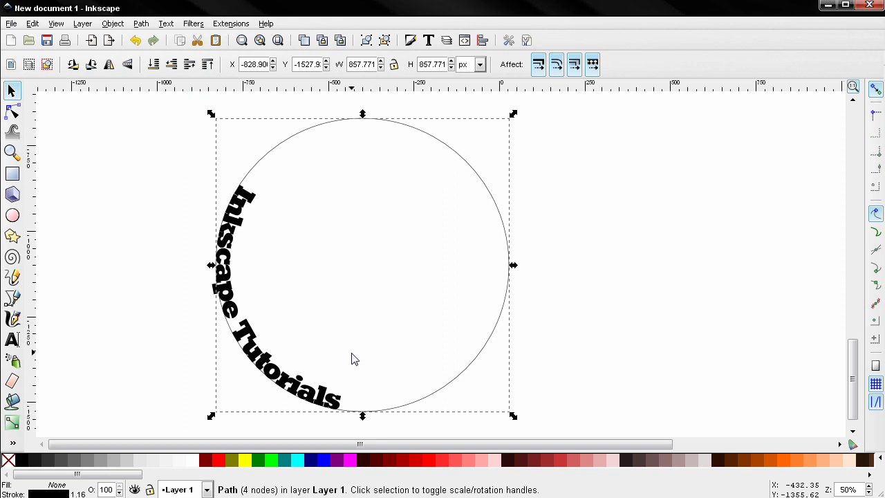
{"action": "scroll", "coordinate": [351, 358], "scroll_direction": "down", "scroll_amount": 1}
{"action": "scroll", "coordinate": [374, 339], "scroll_direction": "left", "scroll_amount": 1}
Step: Place the curved text's rotation centre exactly at the circle centre
{"action": "left_click", "coordinate": [302, 354]}
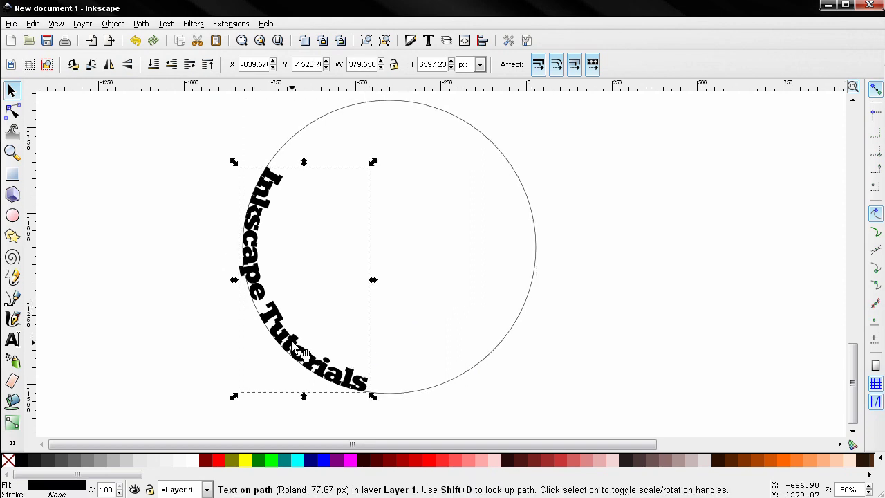
{"action": "mouse_move", "coordinate": [304, 405]}
{"action": "left_mouse_down"}
{"action": "mouse_move", "coordinate": [353, 391]}
{"action": "mouse_move", "coordinate": [401, 249]}
{"action": "mouse_move", "coordinate": [385, 247]}
{"action": "left_mouse_up"}
{"action": "scroll", "coordinate": [385, 256], "scroll_direction": "up", "scroll_amount": 4}
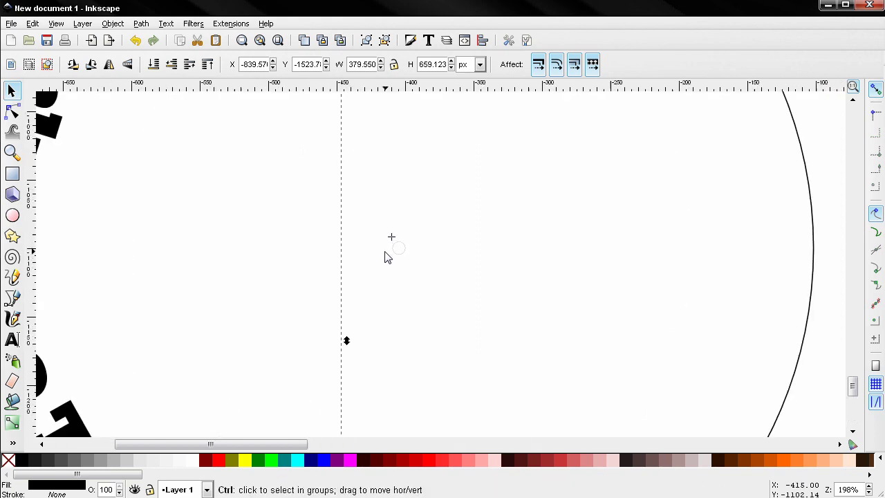
{"action": "scroll", "coordinate": [385, 256], "scroll_direction": "up", "scroll_amount": 5}
{"action": "left_click_drag", "start_coordinate": [437, 144], "coordinate": [503, 232]}
{"action": "scroll", "coordinate": [496, 242], "scroll_direction": "up", "scroll_amount": 2}
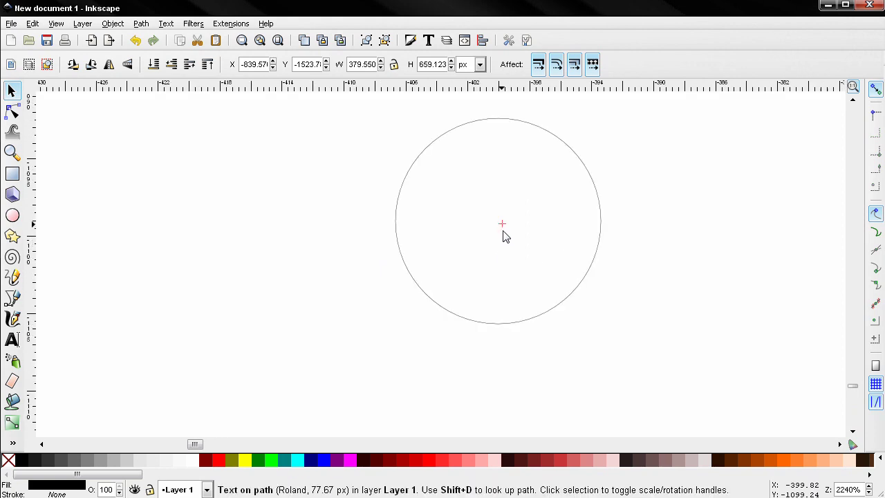
{"action": "scroll", "coordinate": [462, 274], "scroll_direction": "down", "scroll_amount": 8}
{"action": "scroll", "coordinate": [462, 274], "scroll_direction": "down", "scroll_amount": 2}
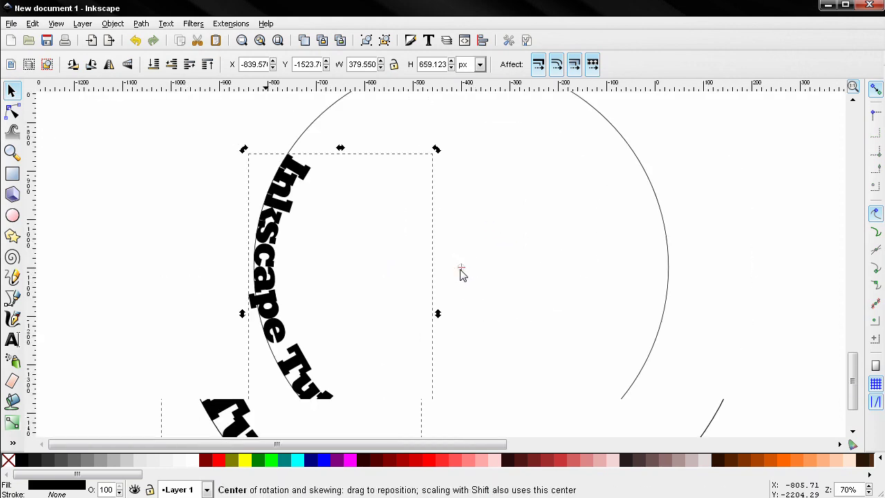
Step: Rotate the text round to the bottom of the circle and level its tilt
{"action": "left_click_drag", "start_coordinate": [437, 150], "coordinate": [283, 235]}
{"action": "scroll", "coordinate": [180, 276], "scroll_direction": "down", "scroll_amount": 3}
{"action": "scroll", "coordinate": [173, 249], "scroll_direction": "right", "scroll_amount": 1}
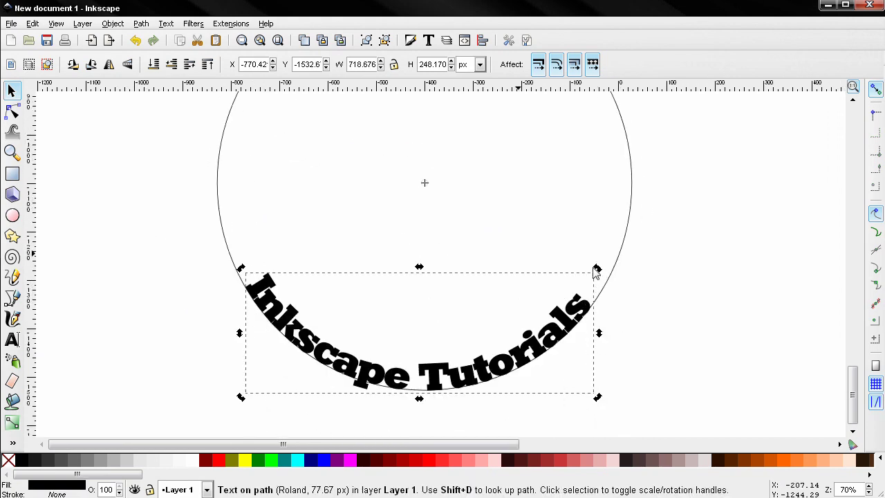
{"action": "left_click_drag", "start_coordinate": [599, 269], "coordinate": [592, 261]}
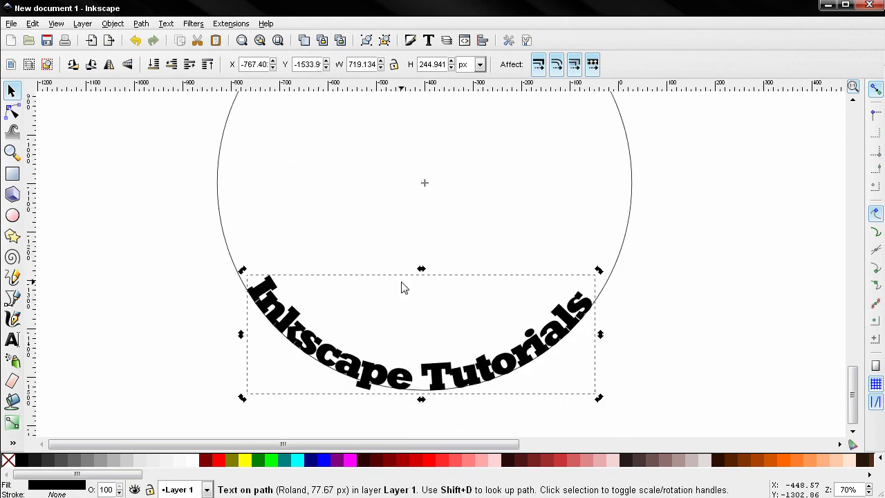
{"action": "scroll", "coordinate": [480, 256], "scroll_direction": "down", "scroll_amount": 3}
{"action": "scroll", "coordinate": [474, 271], "scroll_direction": "right", "scroll_amount": 3}
{"action": "scroll", "coordinate": [474, 271], "scroll_direction": "up", "scroll_amount": 1}
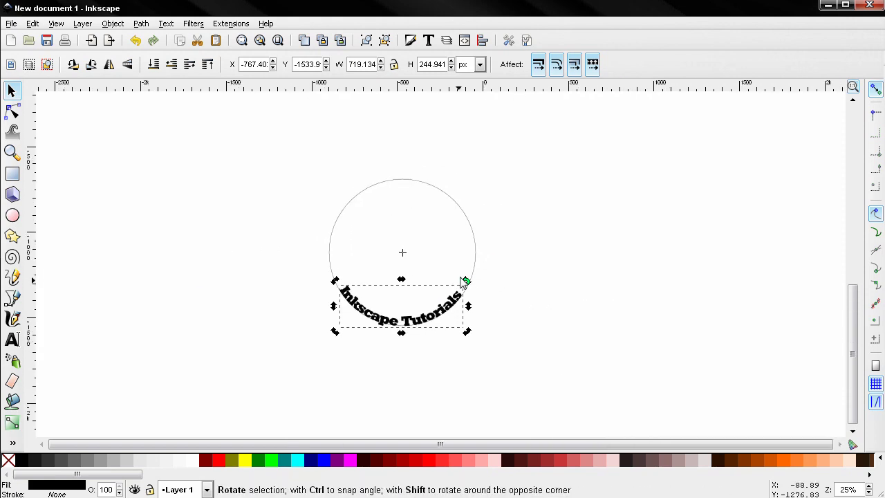
{"action": "key", "text": "Escape"}
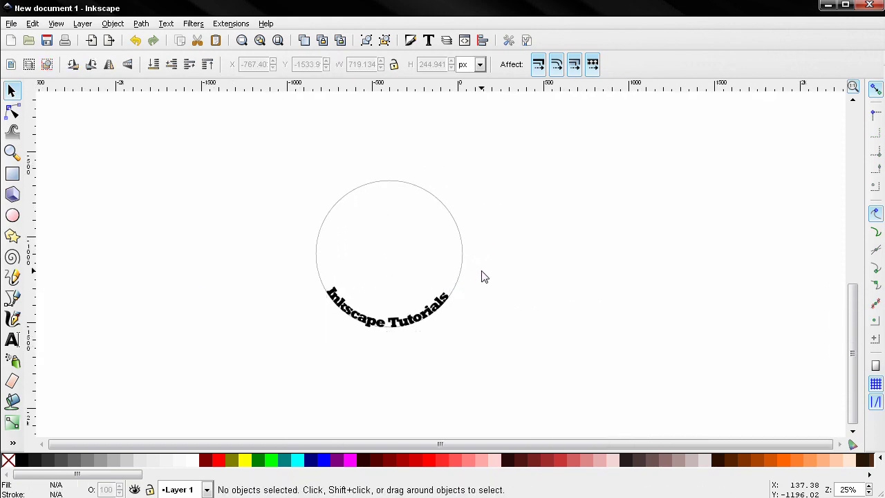
{"action": "scroll", "coordinate": [459, 271], "scroll_direction": "up", "scroll_amount": 1}
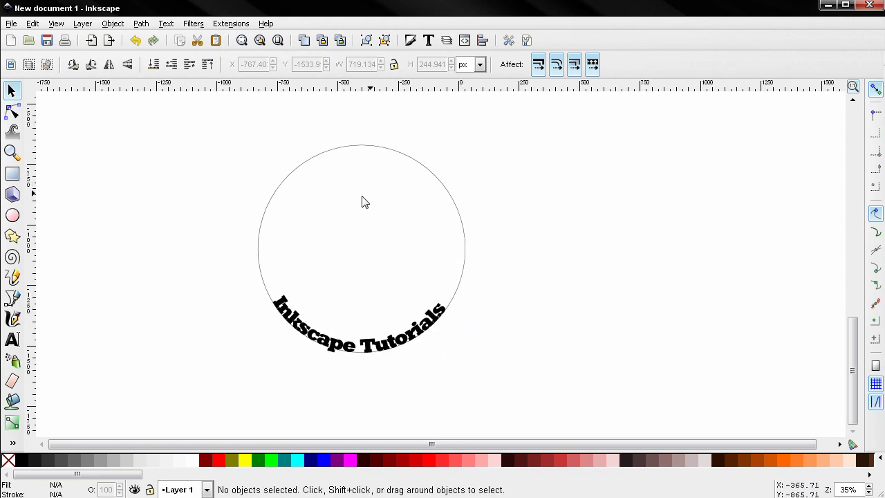
{"action": "left_click", "coordinate": [429, 175]}
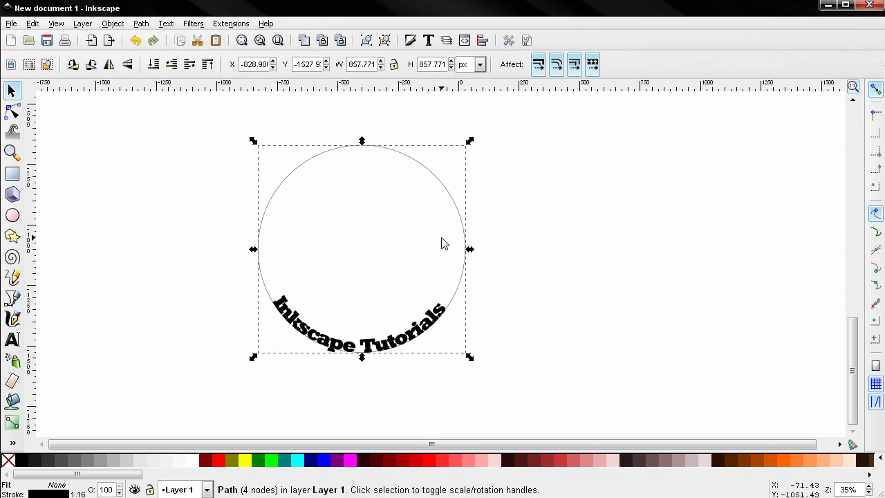
{"action": "scroll", "coordinate": [443, 243], "scroll_direction": "up", "scroll_amount": 1, "text": "ctrl"}
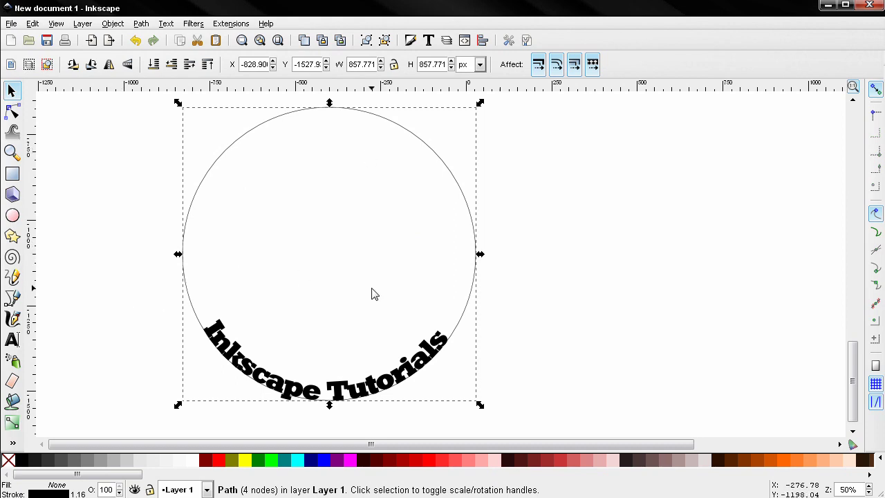
{"action": "key", "text": "Delete"}
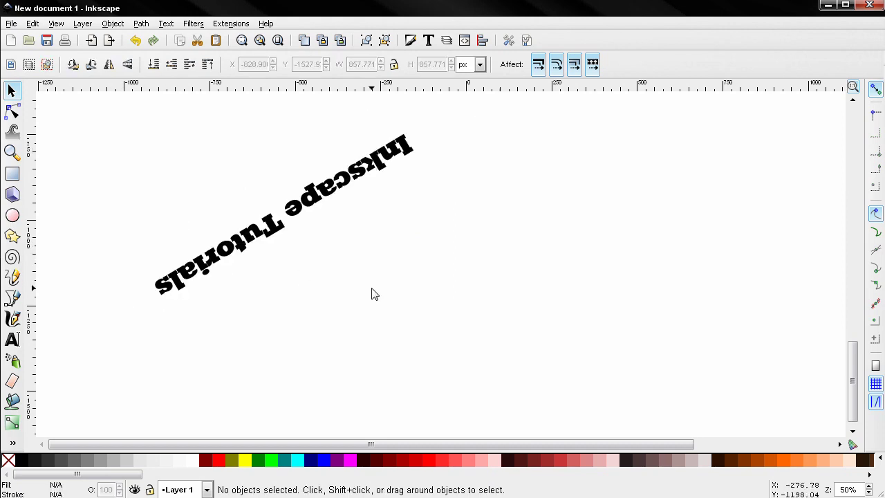
{"action": "key", "text": "ctrl"}
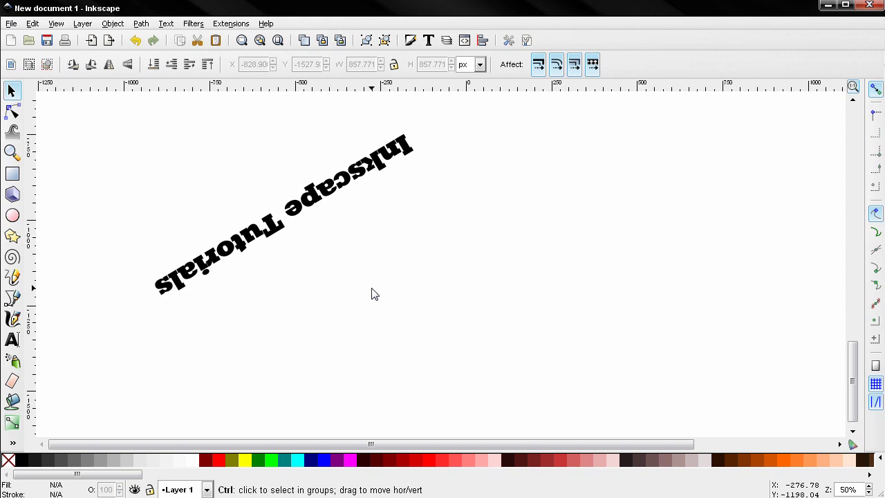
{"action": "key", "text": "ctrl+z"}
{"action": "left_click_drag", "start_coordinate": [371, 295], "coordinate": [360, 304]}
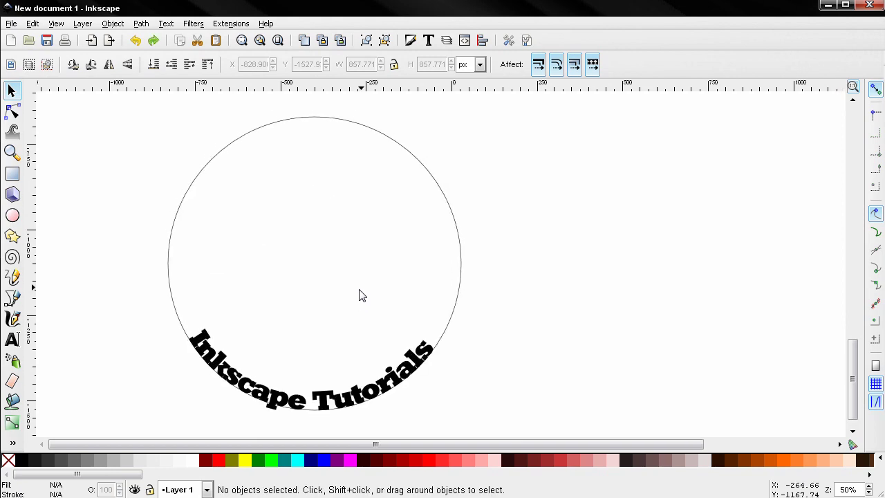
Step: Set the circle path's stroke paint to none
{"action": "left_click", "coordinate": [398, 142]}
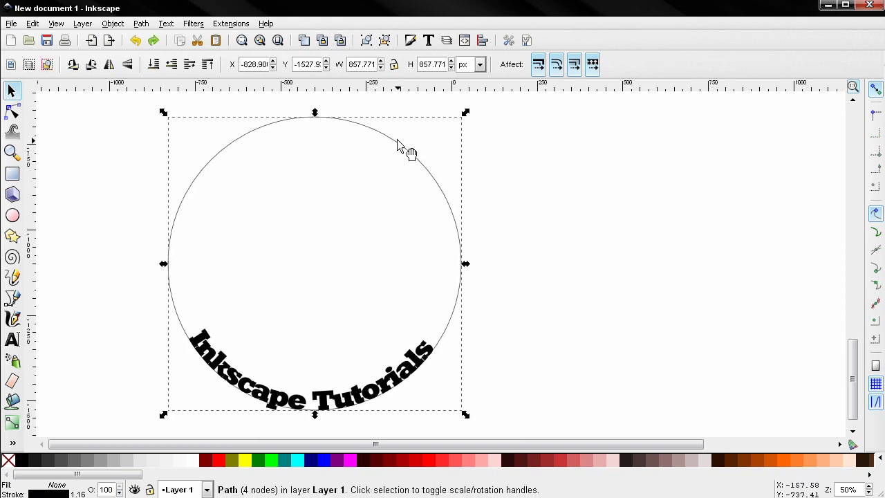
{"action": "left_click", "coordinate": [411, 42]}
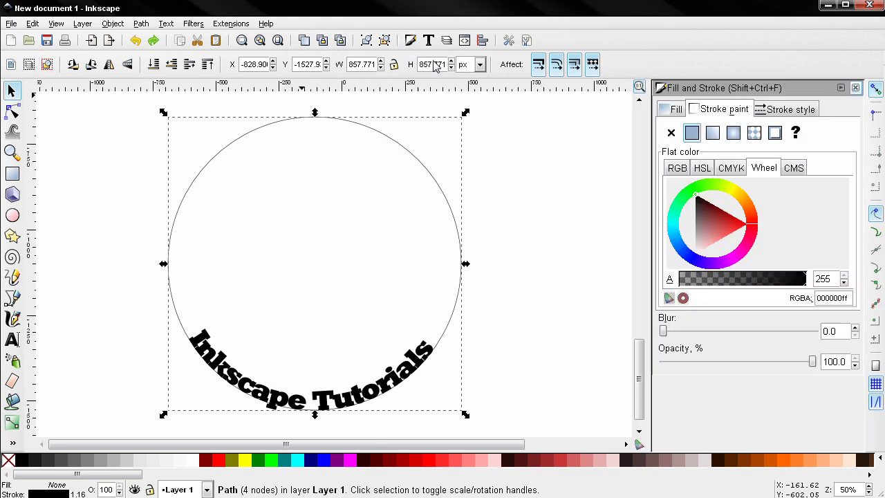
{"action": "left_click", "coordinate": [671, 134]}
{"action": "left_click", "coordinate": [581, 201]}
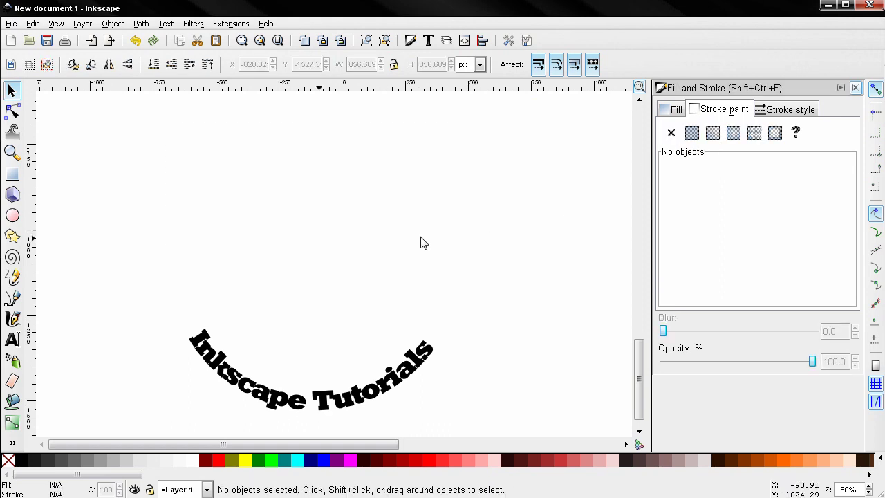
Step: Select the small leftover path and remove its stroke too
{"action": "left_click_drag", "start_coordinate": [120, 128], "coordinate": [531, 426]}
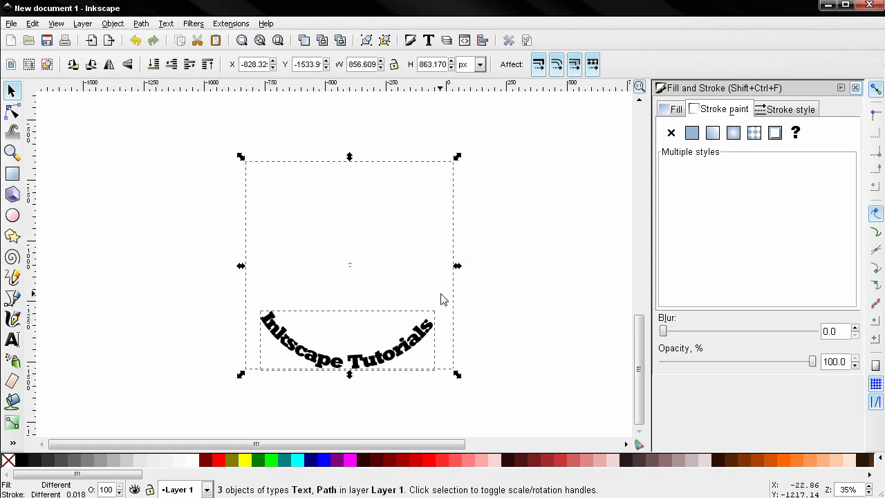
{"action": "left_click", "coordinate": [492, 279]}
{"action": "left_click_drag", "start_coordinate": [303, 231], "coordinate": [397, 301]}
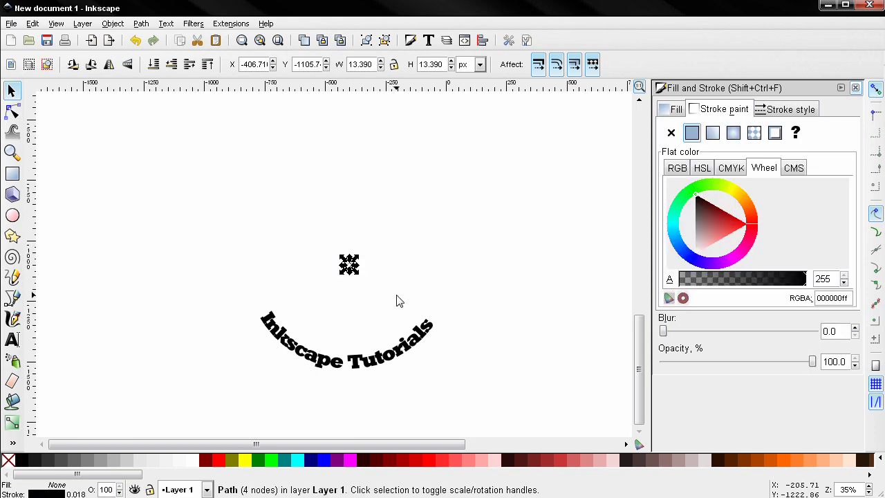
{"action": "left_click", "coordinate": [671, 135]}
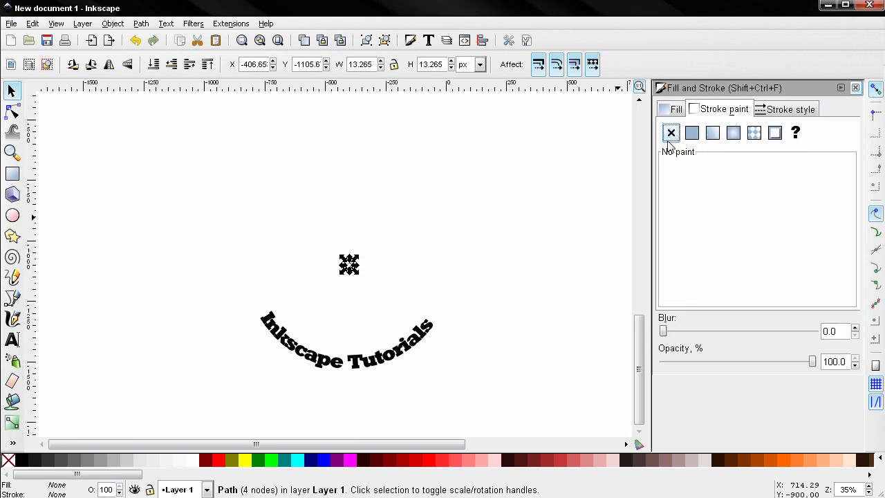
{"action": "left_click", "coordinate": [505, 325]}
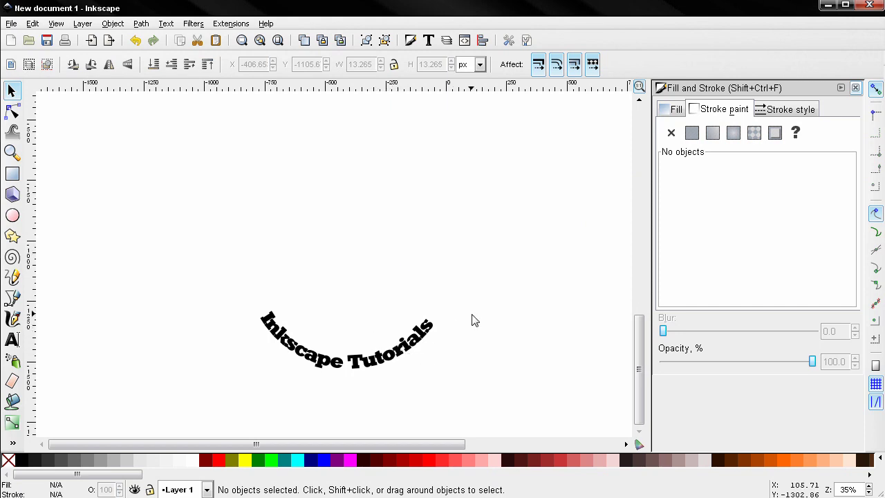
Step: Delete the curved text with its path and close the Fill and Stroke panel
{"action": "left_click_drag", "start_coordinate": [145, 130], "coordinate": [533, 440]}
{"action": "key", "text": "Delete"}
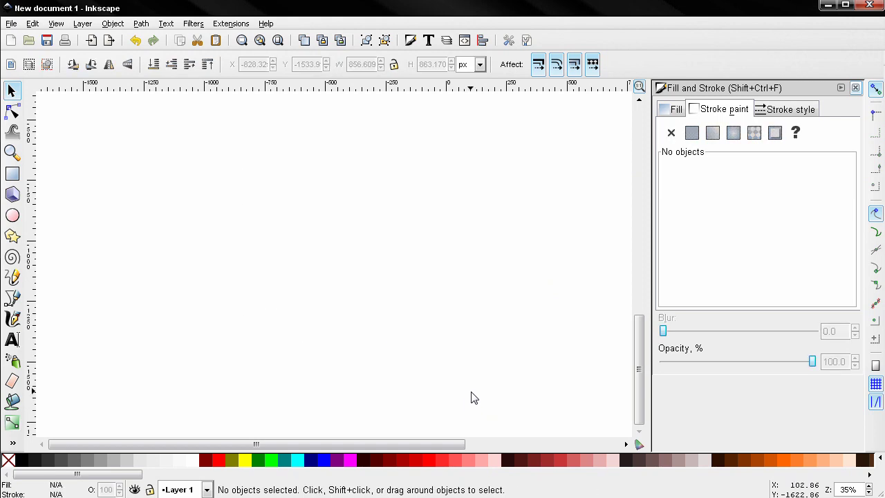
{"action": "left_click", "coordinate": [856, 88]}
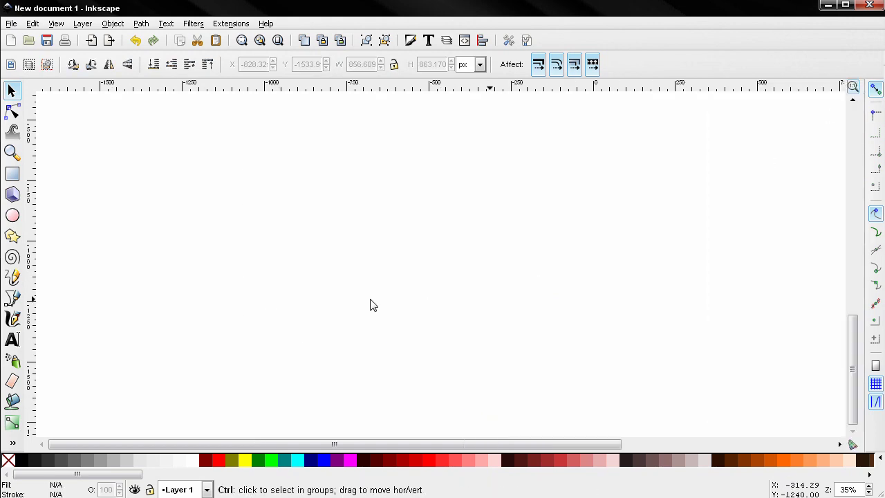
{"action": "scroll", "coordinate": [369, 304], "scroll_direction": "up", "scroll_amount": 1}
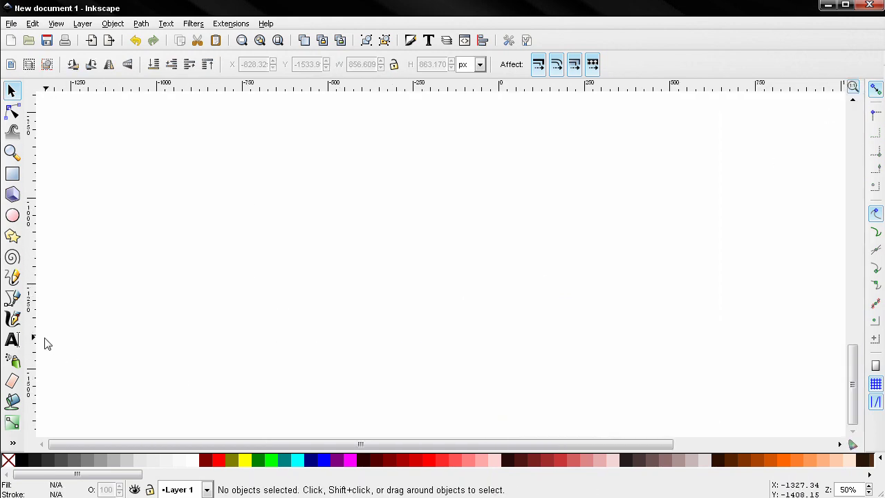
Step: Draw a straight Bezier line from lower left up to the right
{"action": "left_click", "coordinate": [12, 298]}
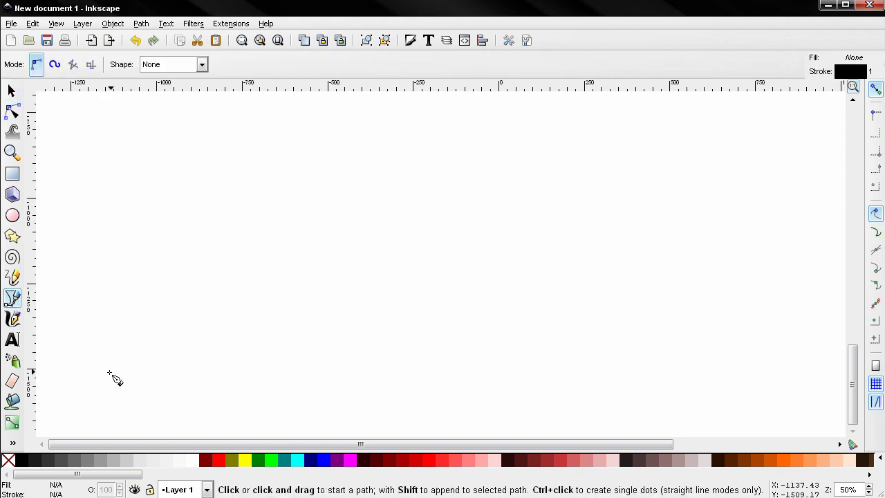
{"action": "left_click", "coordinate": [94, 386]}
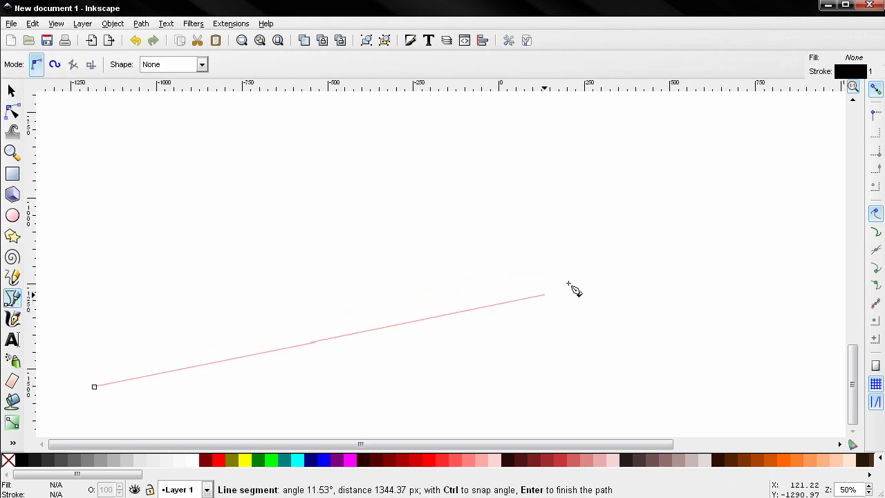
{"action": "left_click", "coordinate": [529, 280]}
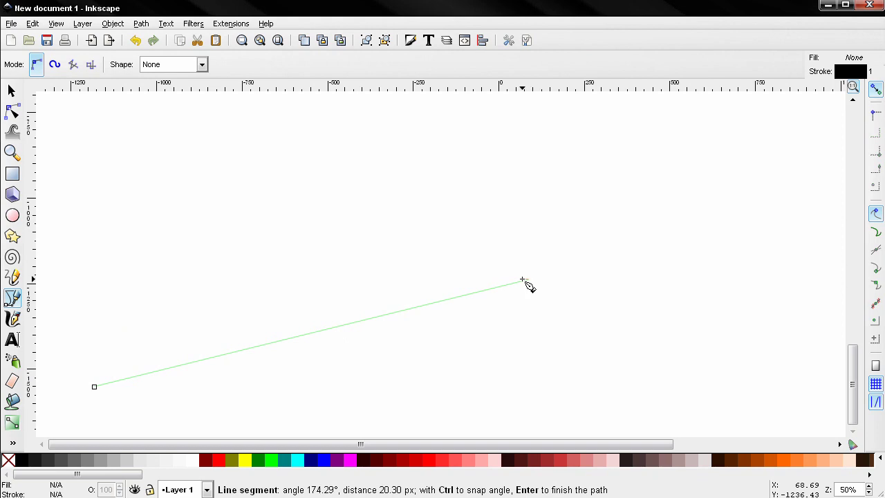
{"action": "key", "text": "Return"}
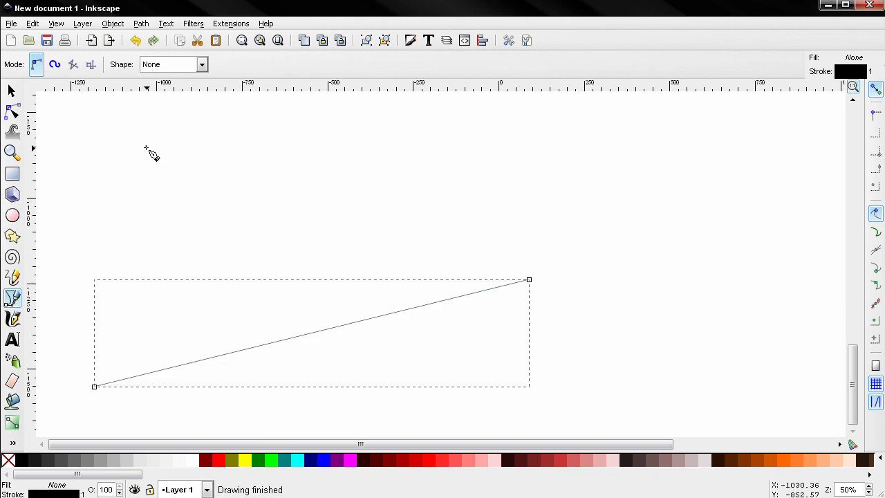
Step: Insert a middle node on the line and make it symmetric
{"action": "left_click", "coordinate": [13, 112]}
{"action": "left_click_drag", "start_coordinate": [62, 253], "coordinate": [576, 422]}
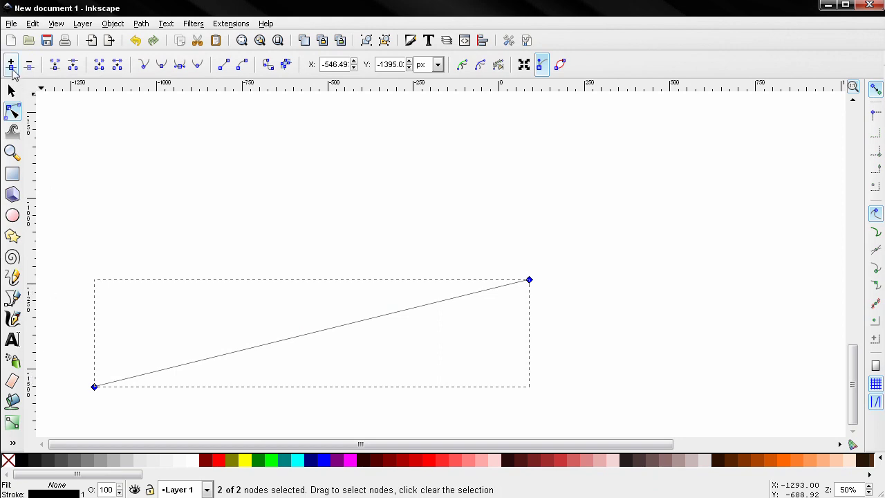
{"action": "left_click", "coordinate": [11, 64]}
{"action": "left_click", "coordinate": [312, 335]}
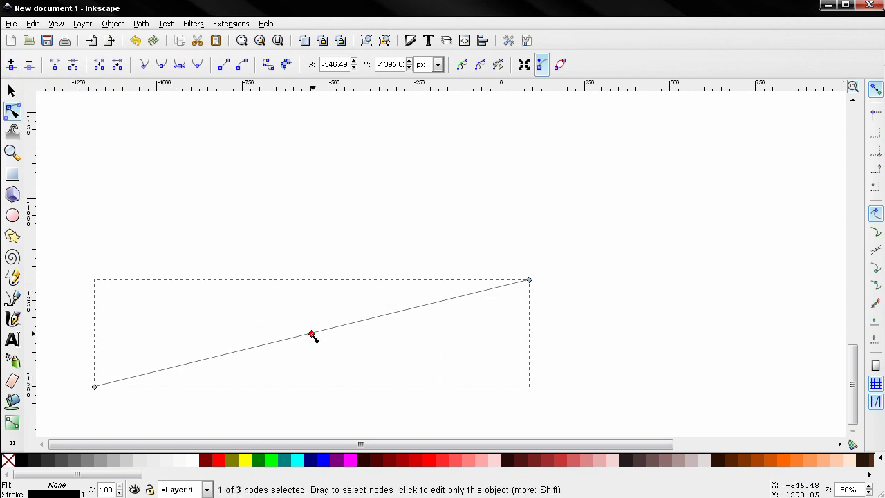
{"action": "left_click", "coordinate": [181, 65]}
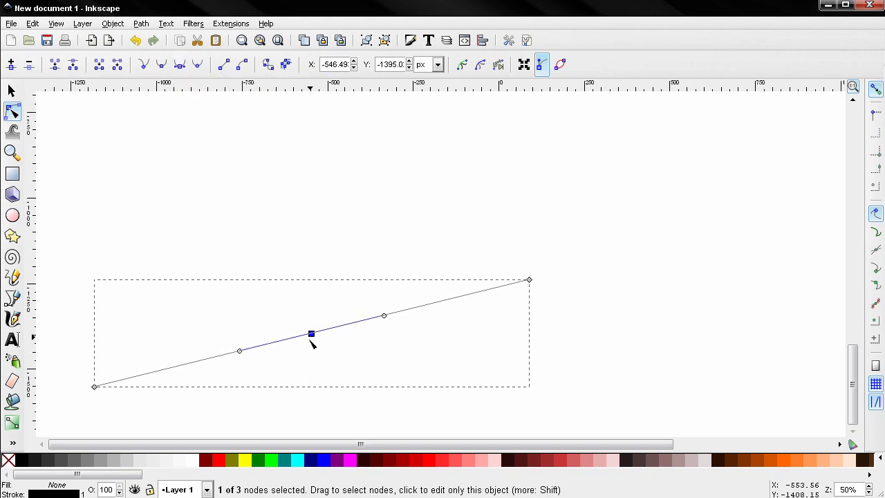
Step: Pull the middle node down and lengthen its handle into a sweeping curve
{"action": "left_click_drag", "start_coordinate": [311, 336], "coordinate": [332, 400]}
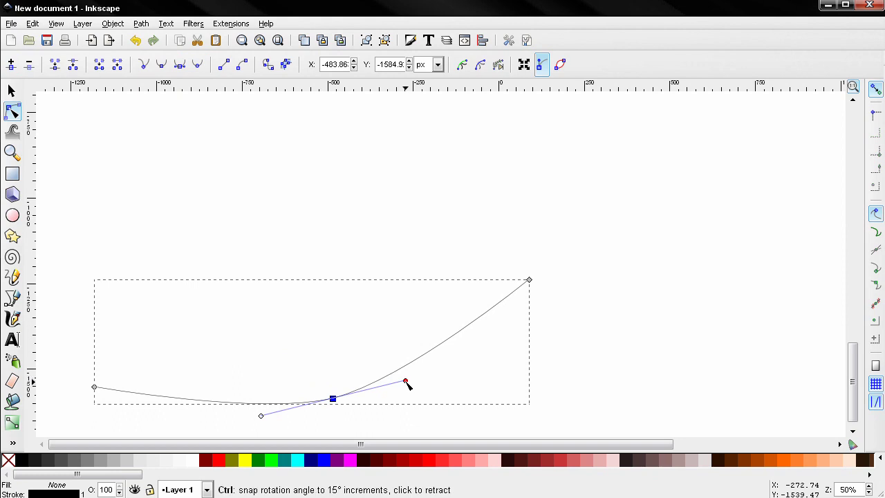
{"action": "left_click_drag", "start_coordinate": [405, 381], "coordinate": [455, 366]}
{"action": "left_click", "coordinate": [574, 339]}
{"action": "left_click", "coordinate": [569, 344]}
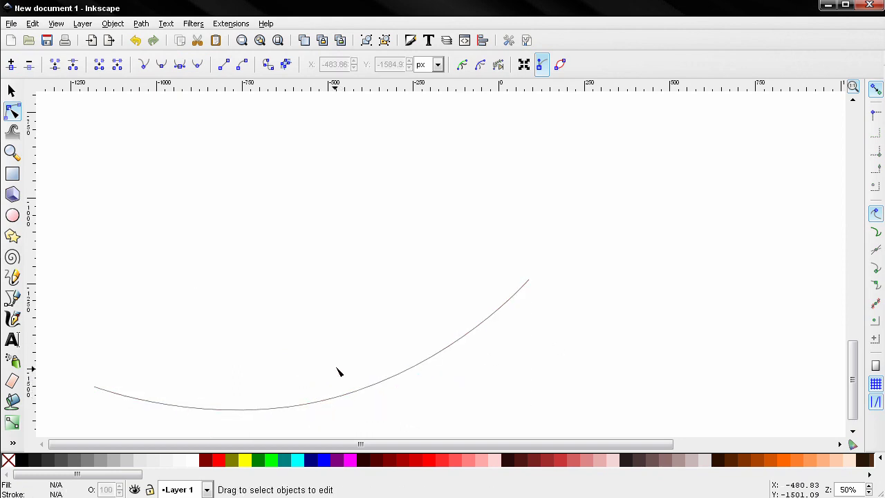
Step: Type 'Inkscape Tutorials for beginners by photoadvanced' as a text line above the curve
{"action": "left_click", "coordinate": [12, 339]}
{"action": "left_click", "coordinate": [164, 194]}
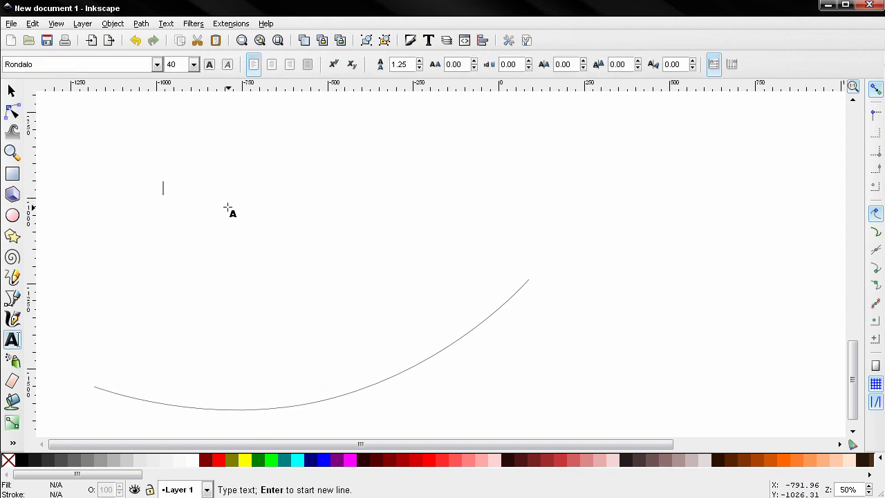
{"action": "type", "text": "Inks"}
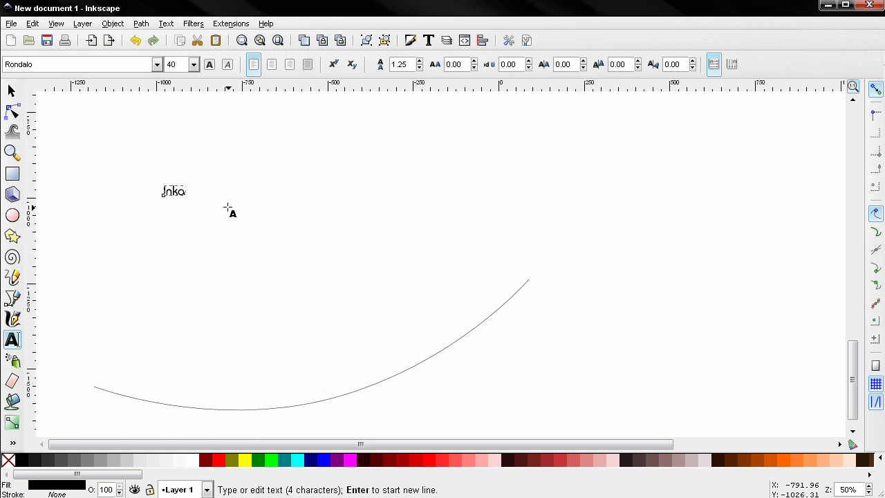
{"action": "type", "text": "cape Tu"}
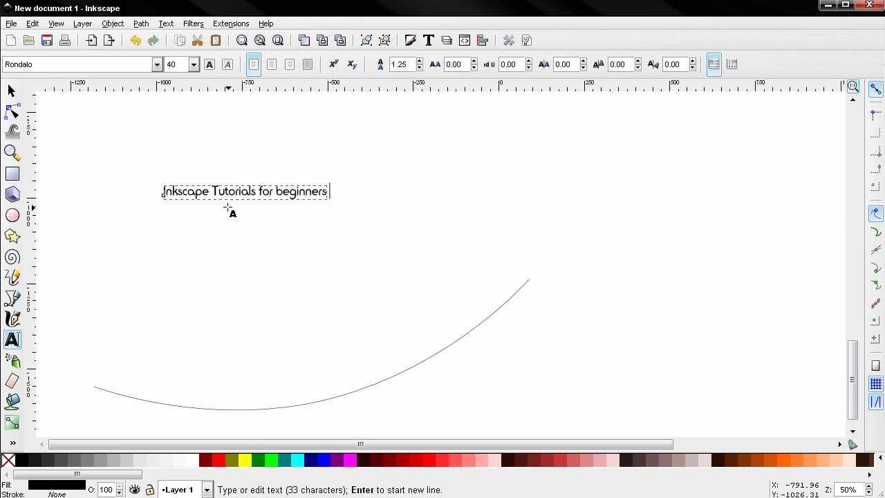
{"action": "type", "text": "toadvanced"}
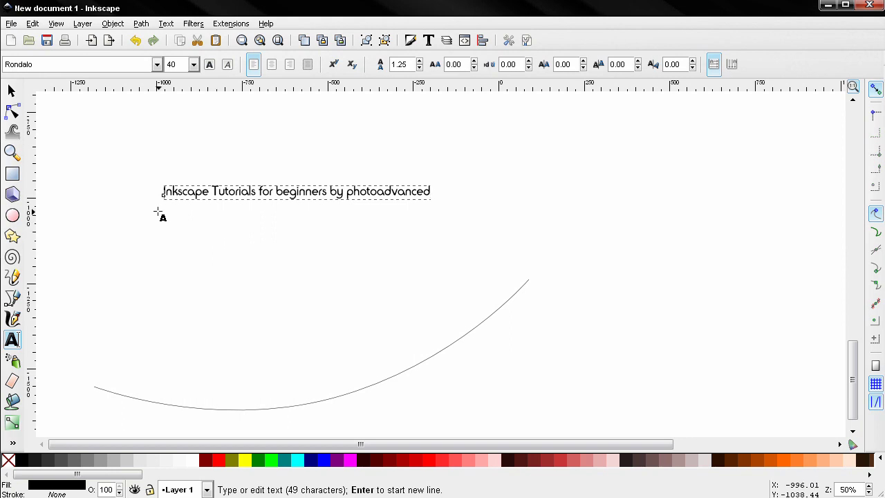
Step: Scale the title text up proportionally to about 180%
{"action": "left_click", "coordinate": [11, 92]}
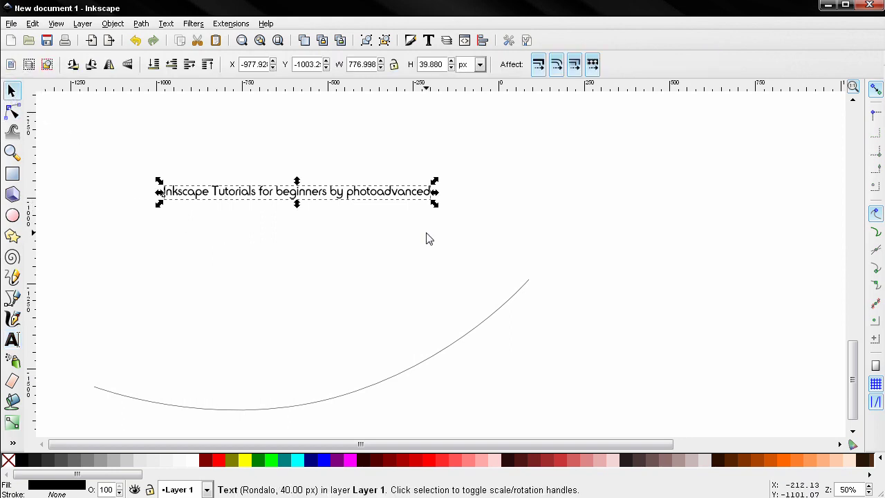
{"action": "key", "text": "ctrl"}
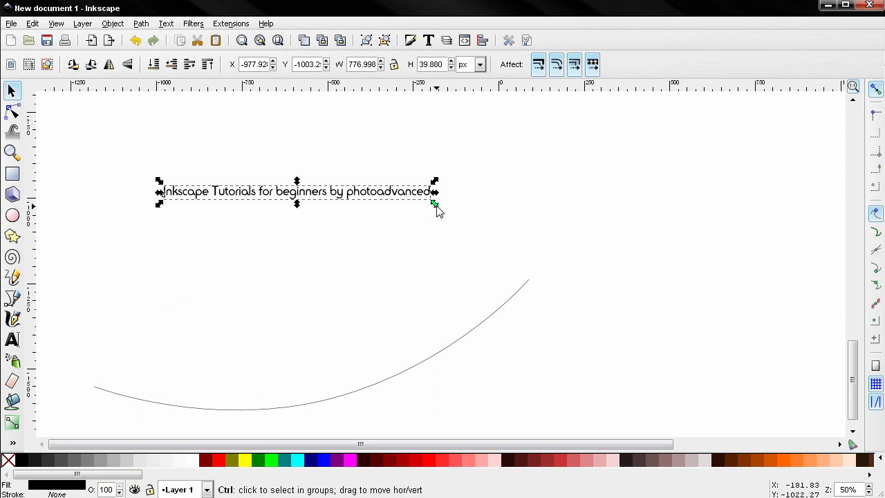
{"action": "left_click_drag", "start_coordinate": [436, 206], "coordinate": [651, 267]}
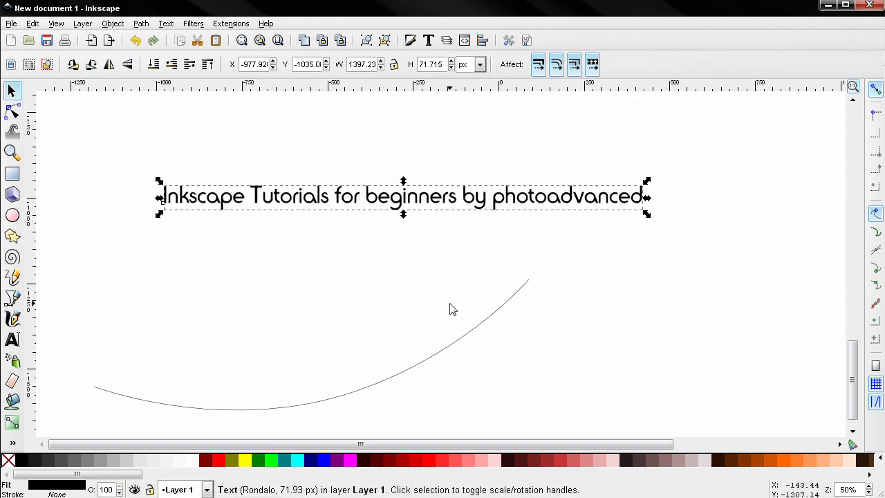
Step: Put the title text on the curve so it flows from lower left upward
{"action": "left_click", "coordinate": [343, 405], "text": "shift"}
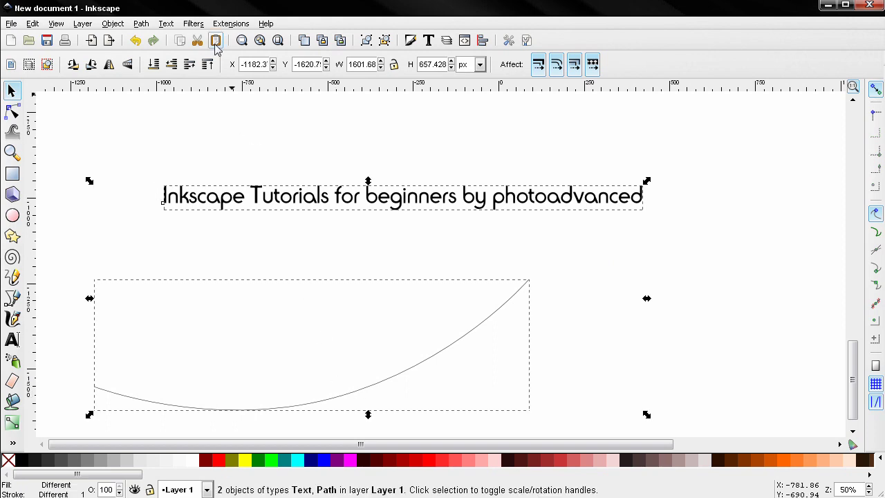
{"action": "left_click", "coordinate": [167, 25]}
{"action": "left_click", "coordinate": [181, 90]}
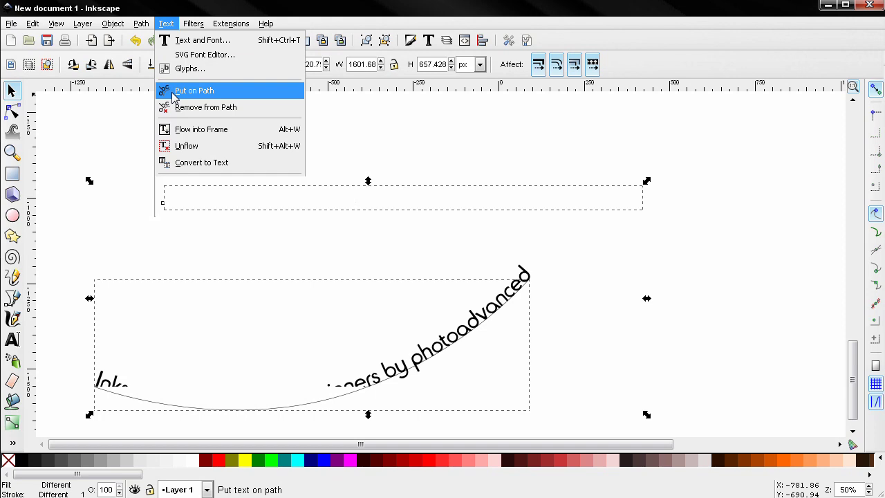
{"action": "left_click_drag", "start_coordinate": [304, 190], "coordinate": [335, 150]}
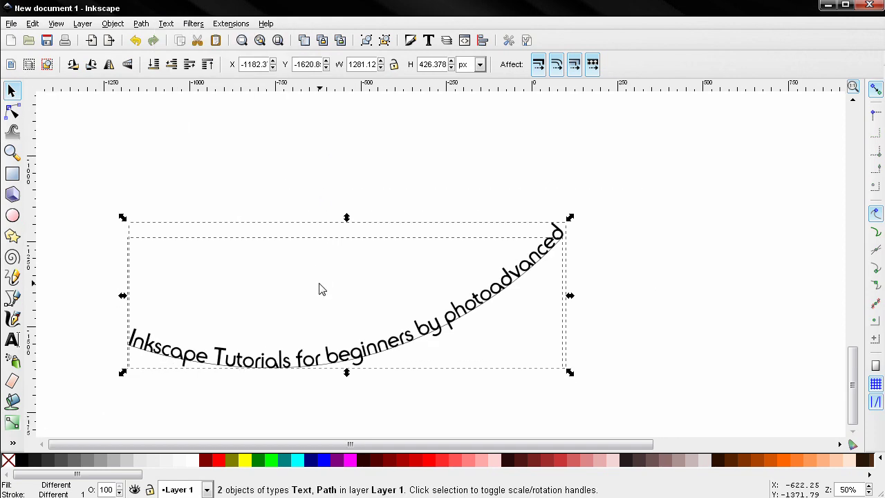
Step: Set the curved title text's font size to 90, so it ends at 'photo'
{"action": "left_click", "coordinate": [105, 292]}
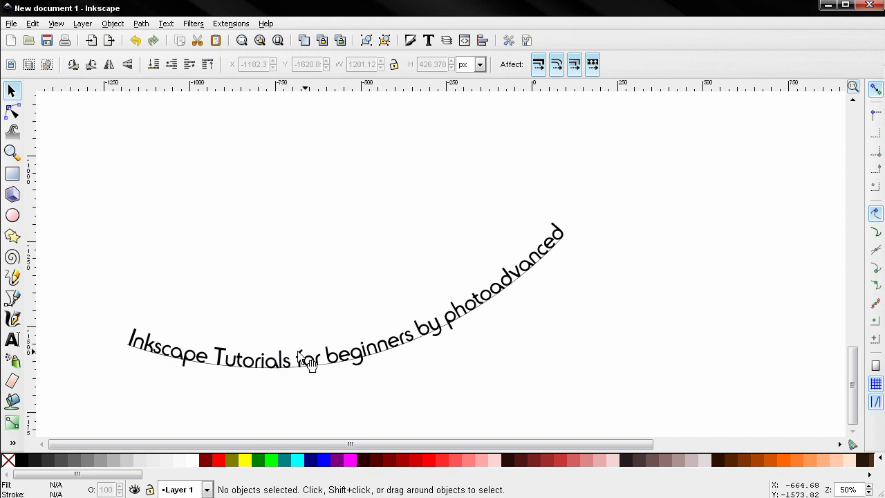
{"action": "left_click", "coordinate": [360, 363]}
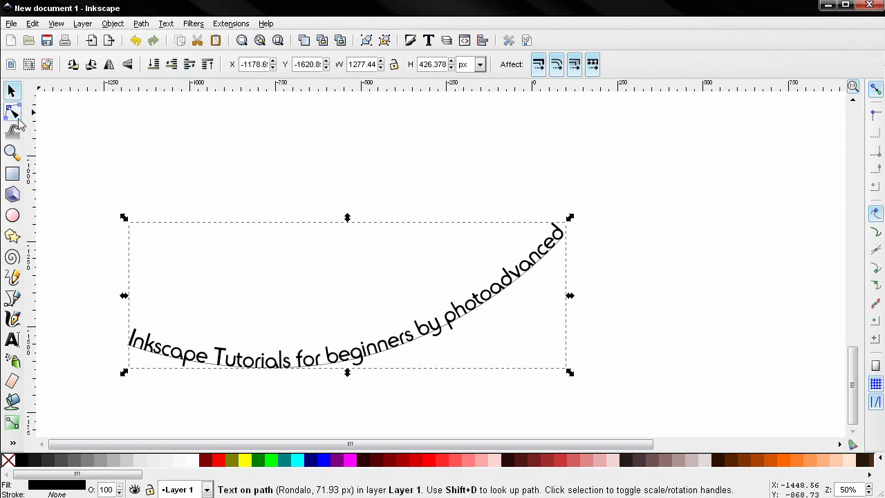
{"action": "left_click", "coordinate": [11, 339]}
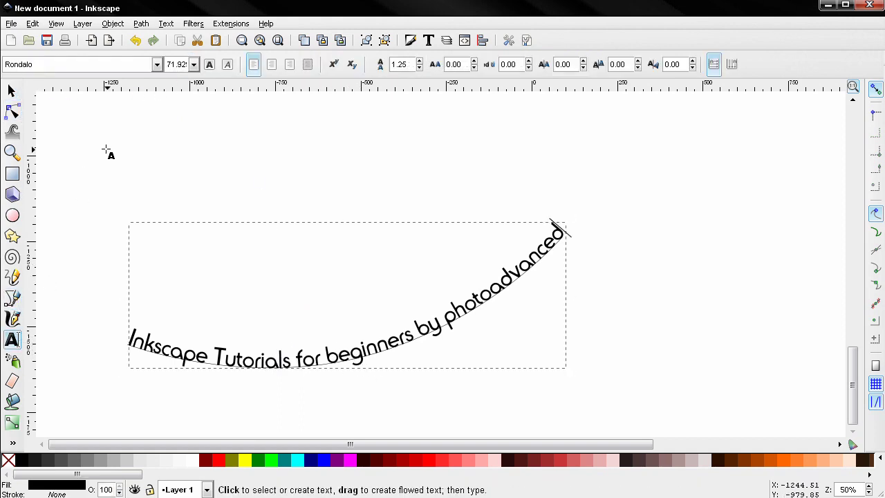
{"action": "double_click", "coordinate": [176, 64]}
{"action": "type", "text": "90"}
{"action": "key", "text": "Return"}
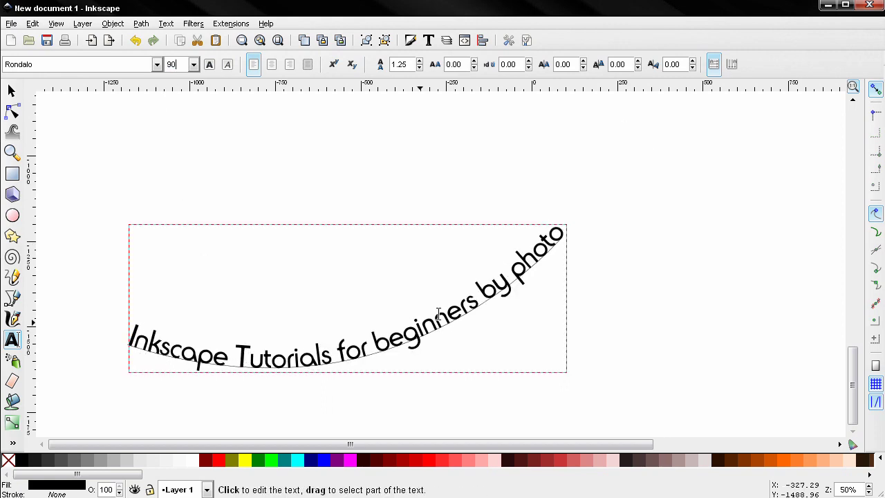
{"action": "left_click", "coordinate": [593, 230]}
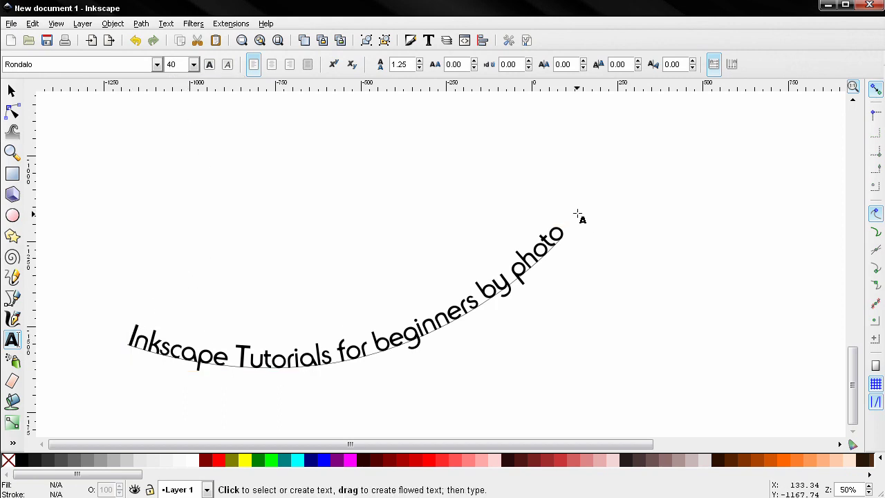
Step: Replace the lowercase 'b' of 'beginners' with a capital 'B' in the curved title
{"action": "scroll", "coordinate": [564, 256], "scroll_direction": "right", "scroll_amount": 1}
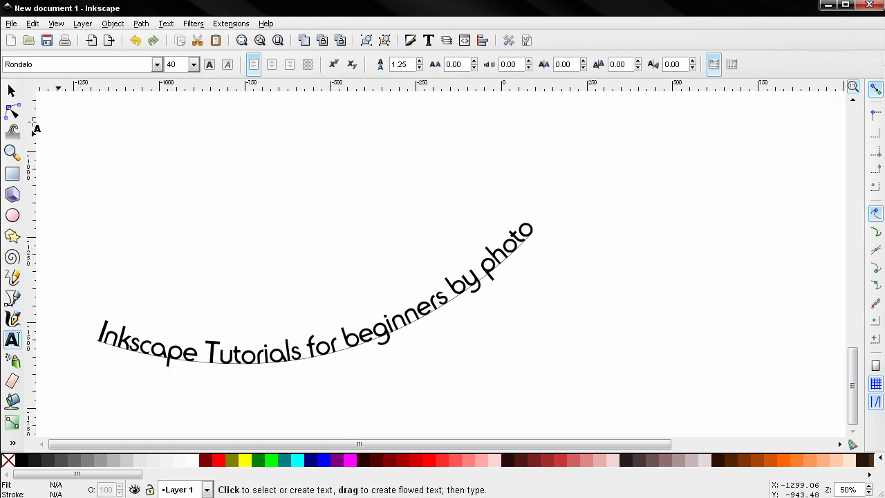
{"action": "left_click", "coordinate": [10, 95]}
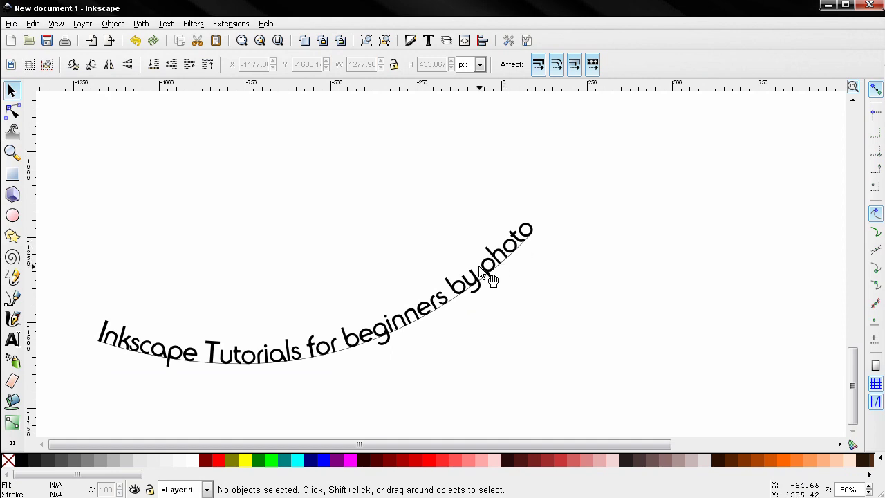
{"action": "left_click", "coordinate": [12, 339]}
{"action": "left_click", "coordinate": [206, 353]}
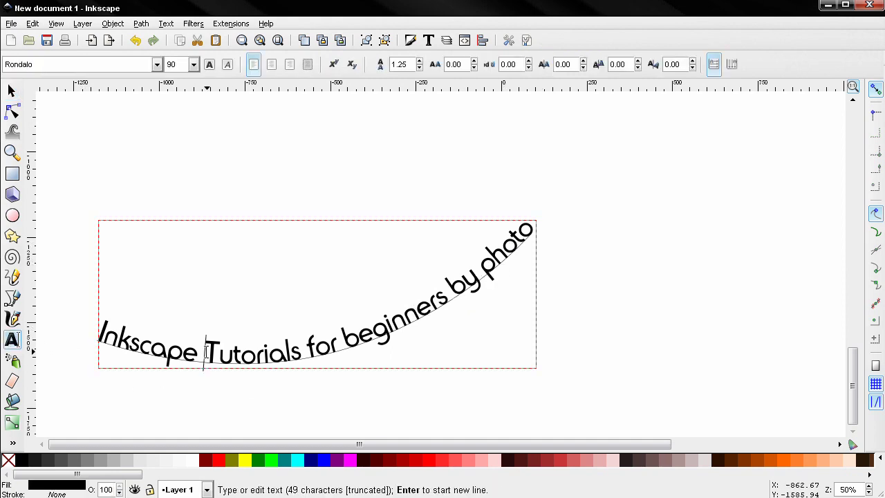
{"action": "left_click", "coordinate": [312, 345]}
{"action": "left_click", "coordinate": [258, 354]}
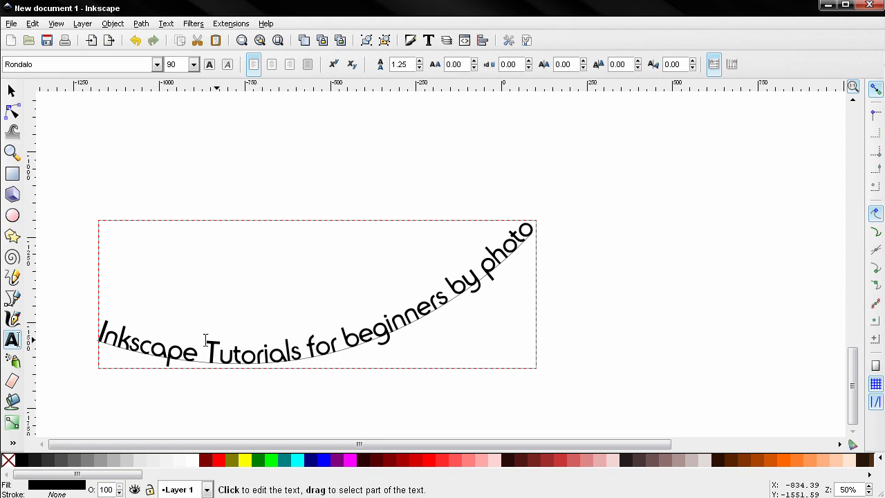
{"action": "left_click", "coordinate": [353, 335]}
{"action": "key", "text": "BackSpace"}
{"action": "type", "text": "B"}
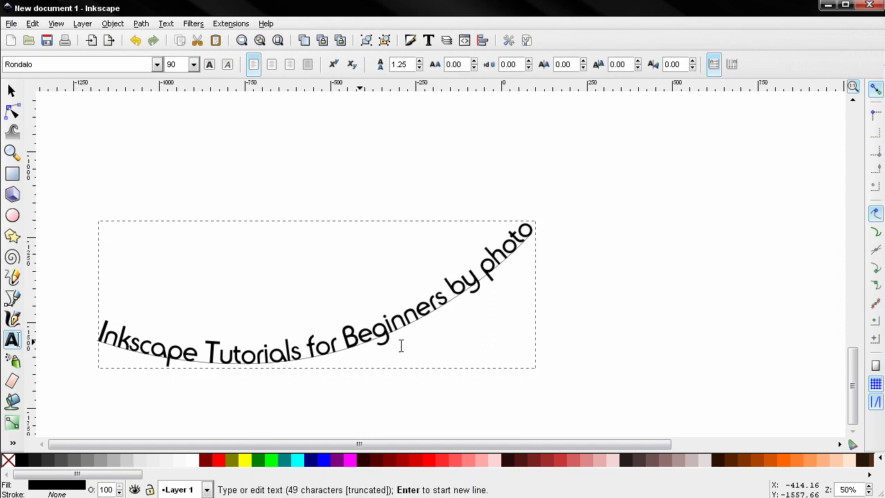
{"action": "left_click", "coordinate": [612, 343]}
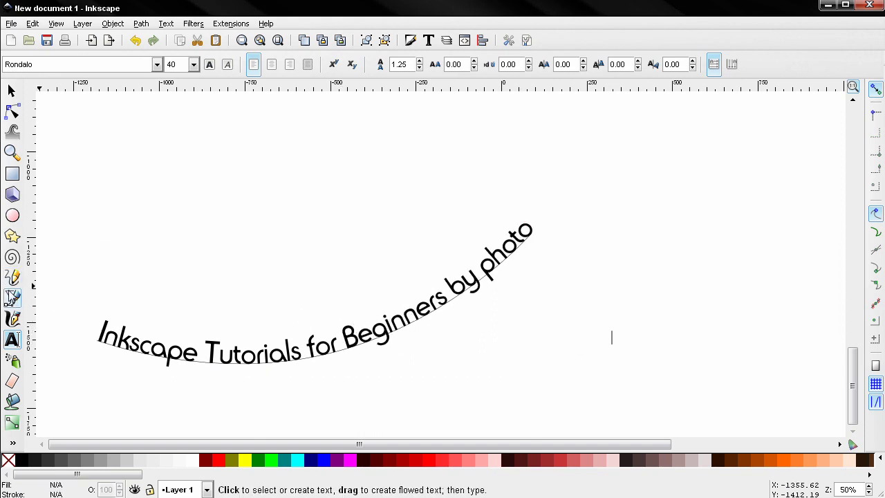
Step: Select the curve underneath the title instead of the text itself
{"action": "left_click", "coordinate": [11, 300]}
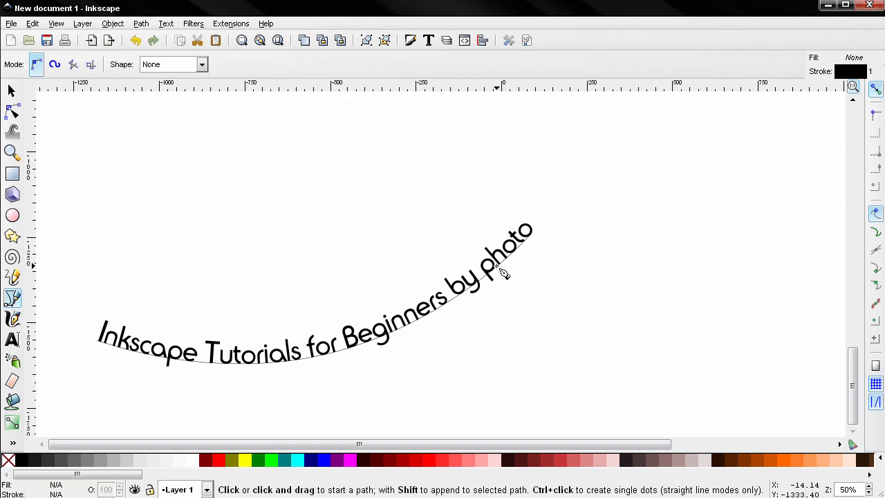
{"action": "left_click", "coordinate": [11, 91]}
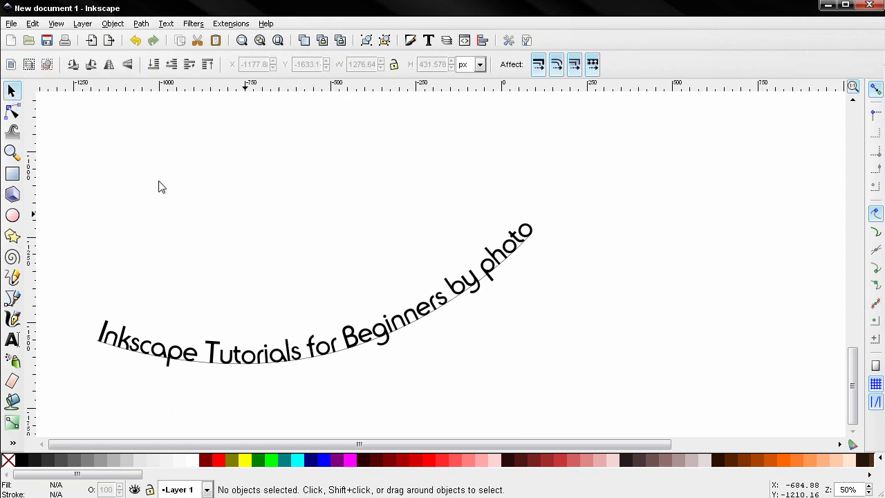
{"action": "left_click", "coordinate": [408, 326]}
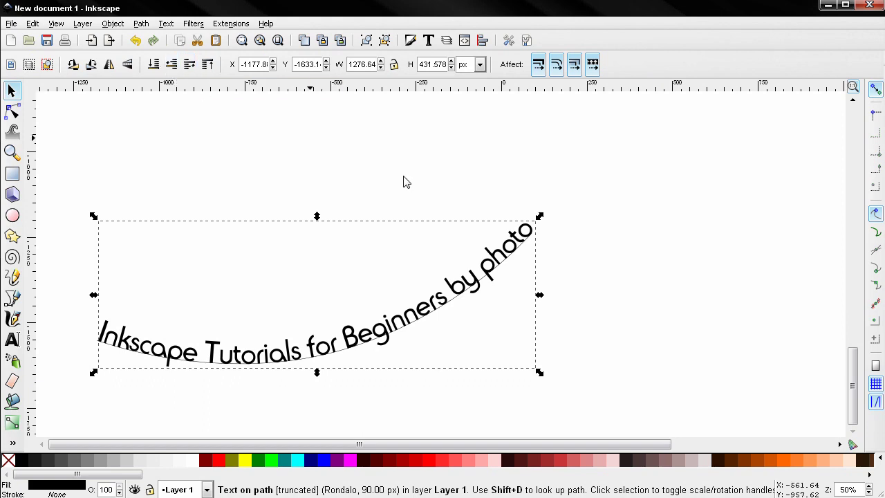
{"action": "left_click", "coordinate": [585, 257]}
{"action": "scroll", "coordinate": [533, 280], "scroll_direction": "up", "scroll_amount": 3, "text": "ctrl"}
{"action": "scroll", "coordinate": [533, 280], "scroll_direction": "down", "scroll_amount": 1, "text": "ctrl"}
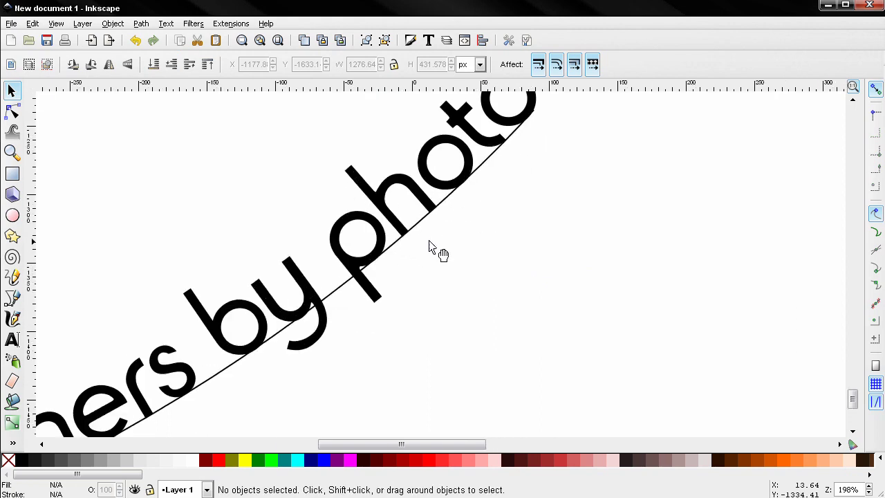
{"action": "left_click", "coordinate": [405, 253]}
{"action": "scroll", "coordinate": [391, 261], "scroll_direction": "down", "scroll_amount": 2, "text": "ctrl"}
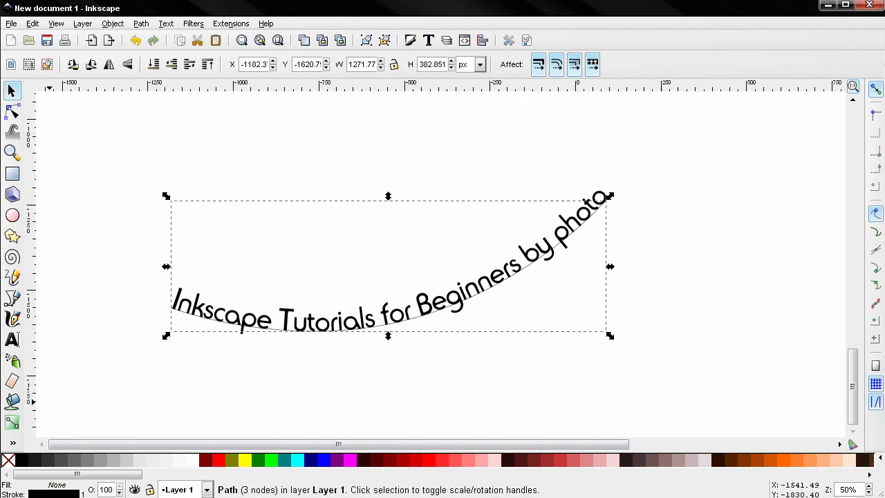
Step: Continue the curve from its upper end with a new node further up and right
{"action": "left_click", "coordinate": [10, 305]}
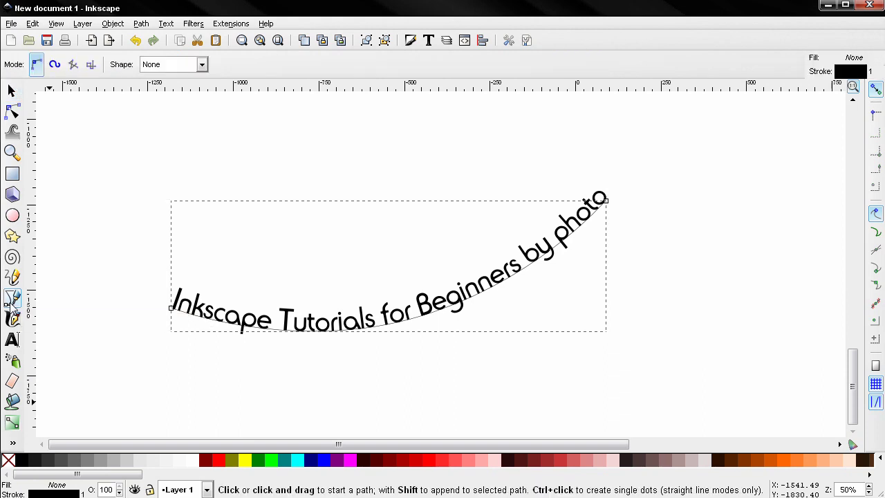
{"action": "scroll", "coordinate": [622, 326], "scroll_direction": "right", "scroll_amount": 4}
{"action": "scroll", "coordinate": [623, 326], "scroll_direction": "up", "scroll_amount": 3}
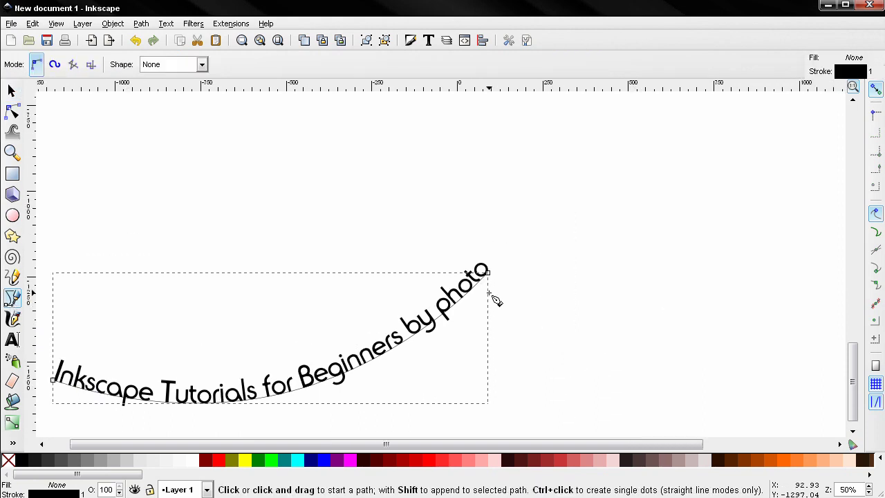
{"action": "scroll", "coordinate": [492, 293], "scroll_direction": "left", "scroll_amount": 1}
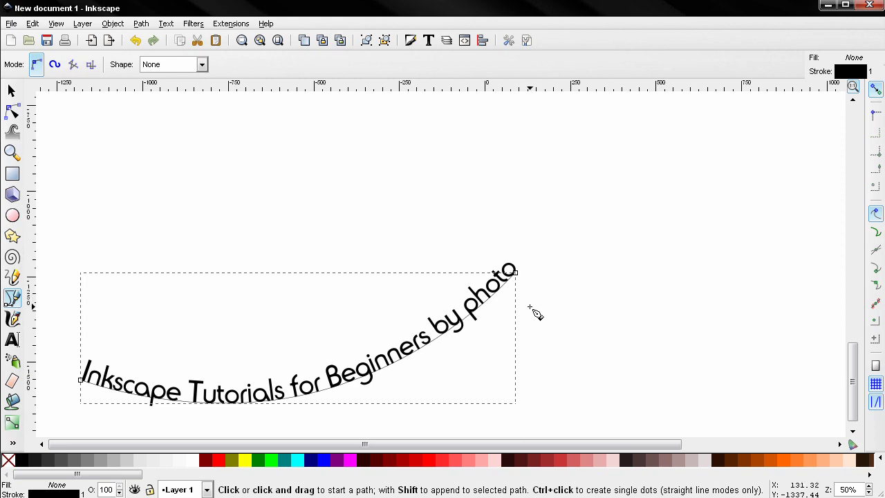
{"action": "scroll", "coordinate": [536, 314], "scroll_direction": "up", "scroll_amount": 2}
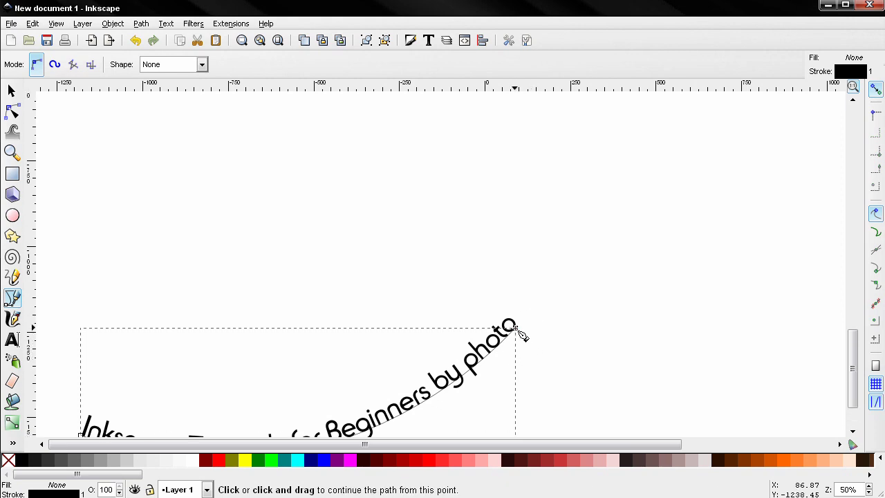
{"action": "left_click", "coordinate": [516, 328]}
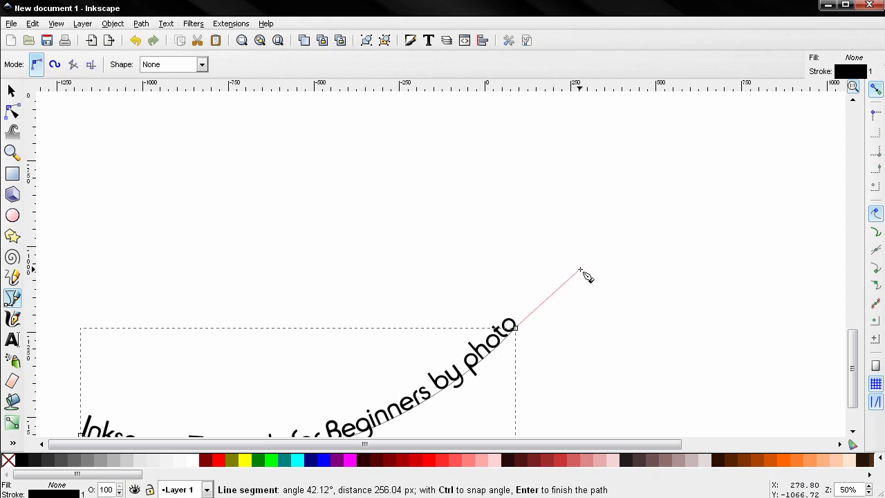
{"action": "left_click", "coordinate": [659, 168]}
{"action": "key", "text": "Return"}
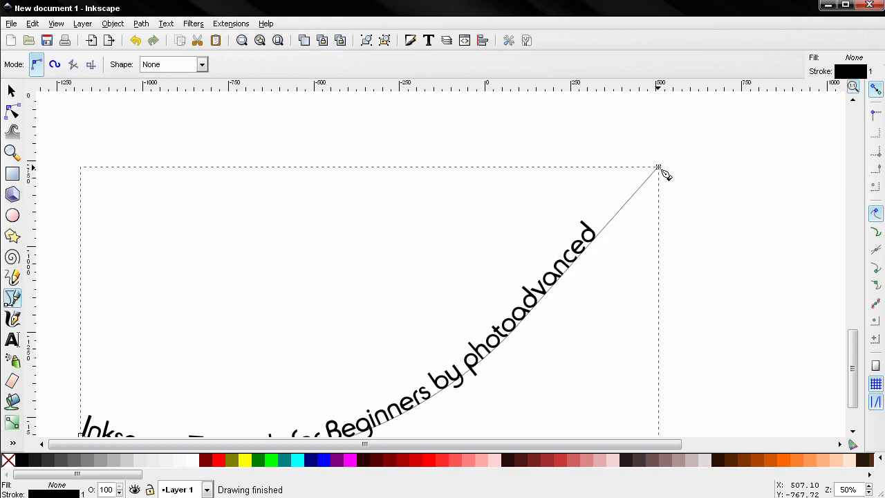
{"action": "scroll", "coordinate": [615, 277], "scroll_direction": "down", "scroll_amount": 2}
{"action": "scroll", "coordinate": [615, 277], "scroll_direction": "left", "scroll_amount": 1}
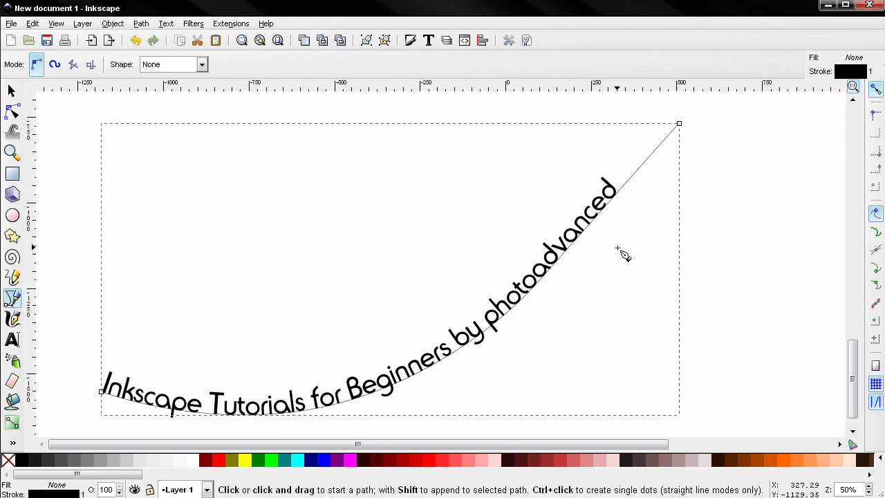
Step: Lower the end node, make the 'photo'/'advanced' node symmetric, and drag its handles into an S
{"action": "left_click", "coordinate": [12, 110]}
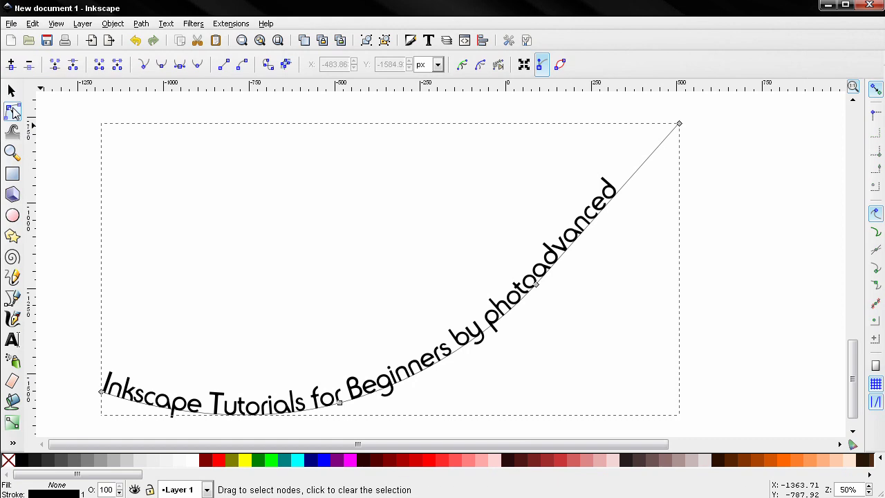
{"action": "left_click", "coordinate": [678, 125]}
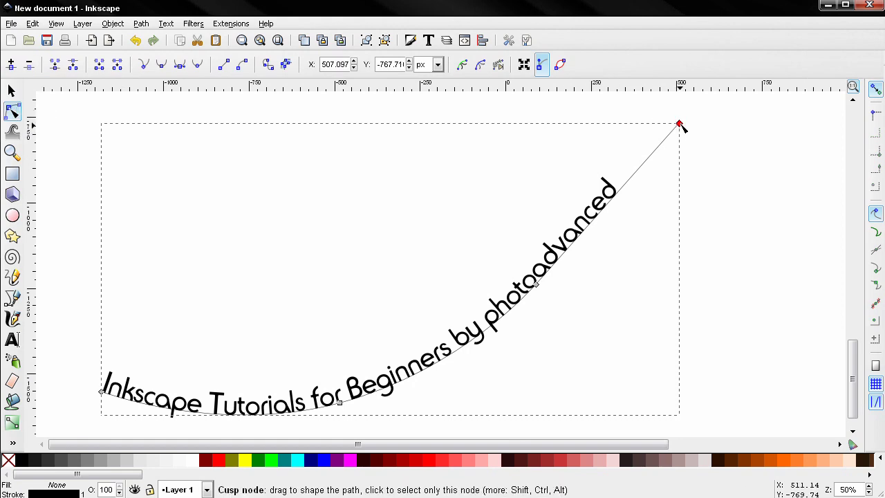
{"action": "left_click_drag", "start_coordinate": [678, 125], "coordinate": [718, 288]}
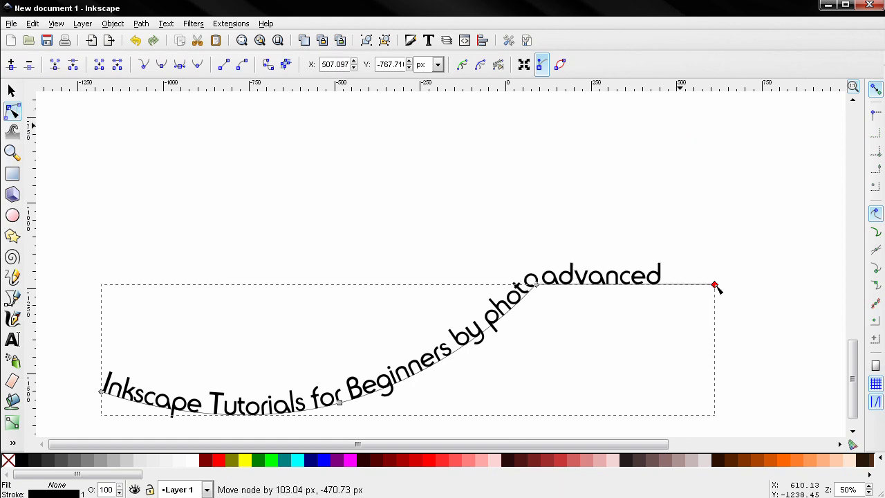
{"action": "left_click", "coordinate": [339, 402]}
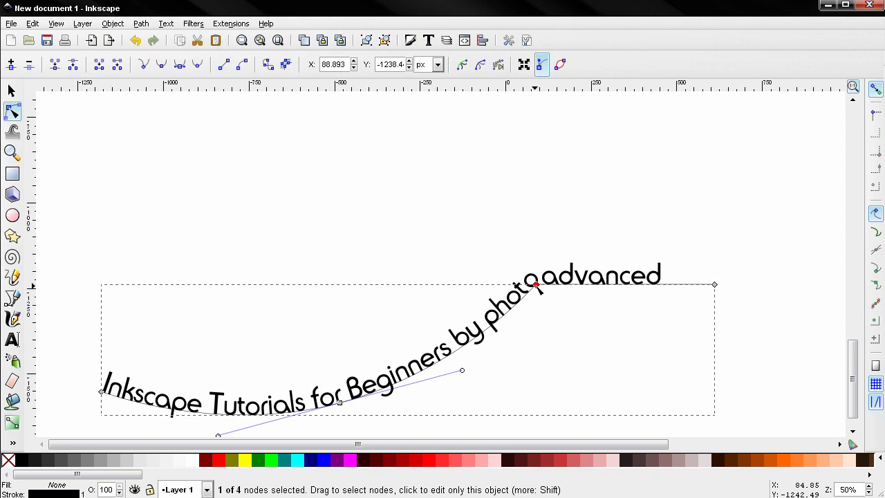
{"action": "left_click", "coordinate": [181, 67]}
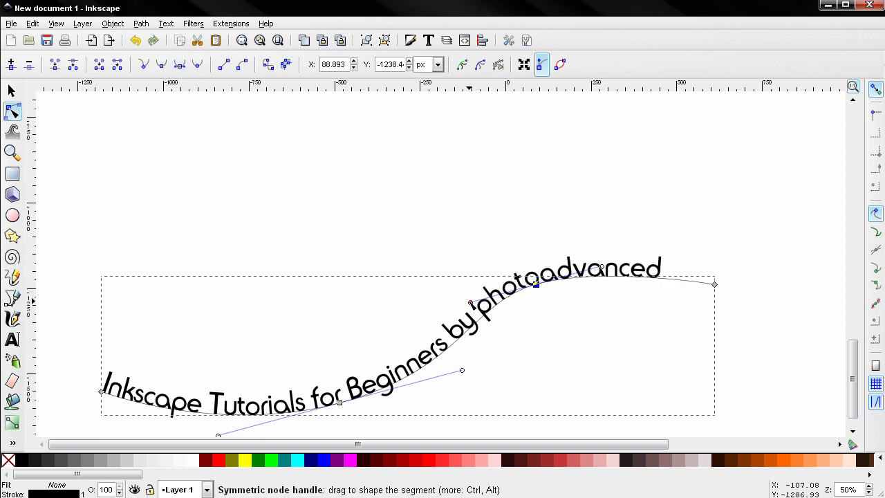
{"action": "left_click_drag", "start_coordinate": [471, 303], "coordinate": [406, 317]}
{"action": "left_click_drag", "start_coordinate": [625, 316], "coordinate": [572, 233]}
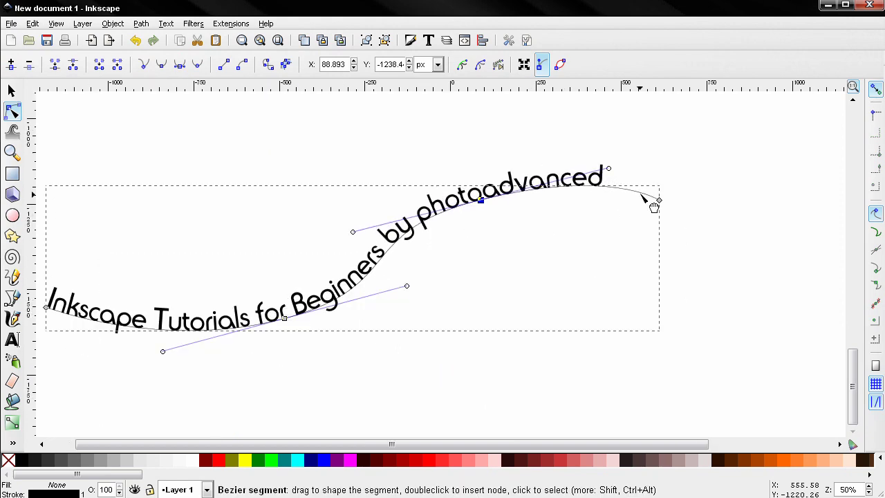
Step: Set the curve's stroke paint to none in Fill and Stroke
{"action": "key", "text": "s"}
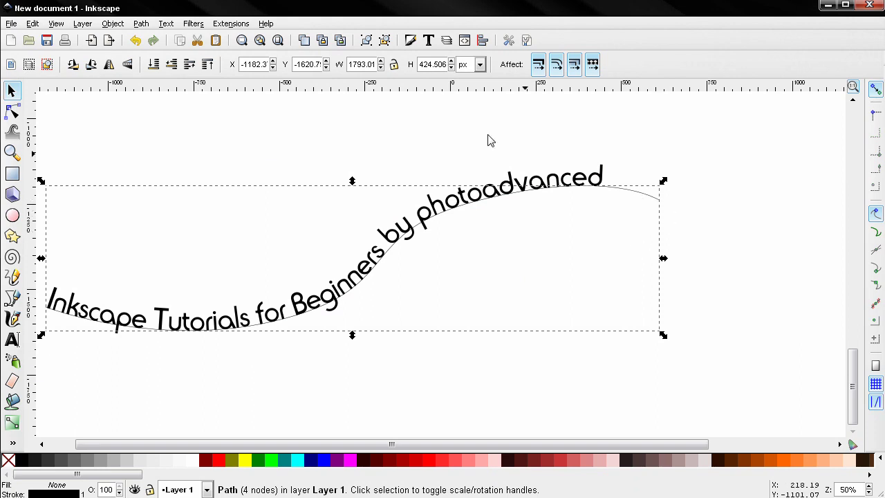
{"action": "left_click", "coordinate": [410, 41]}
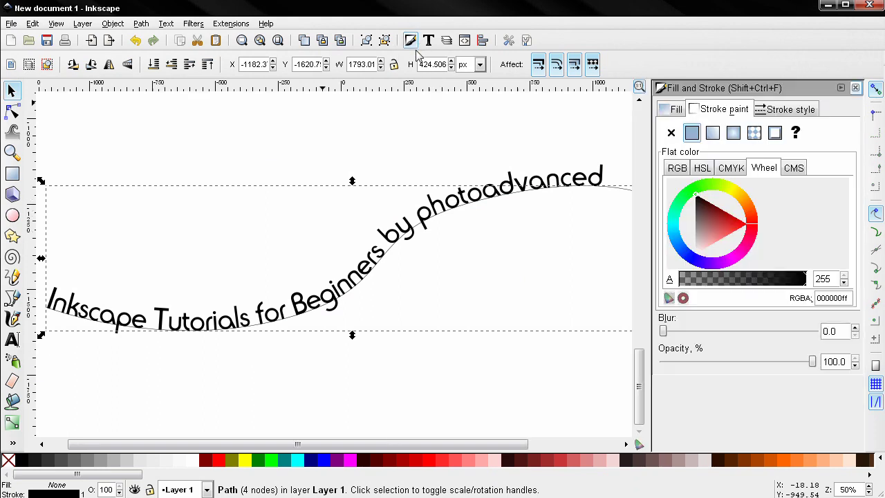
{"action": "left_click", "coordinate": [671, 132]}
{"action": "left_click", "coordinate": [532, 144]}
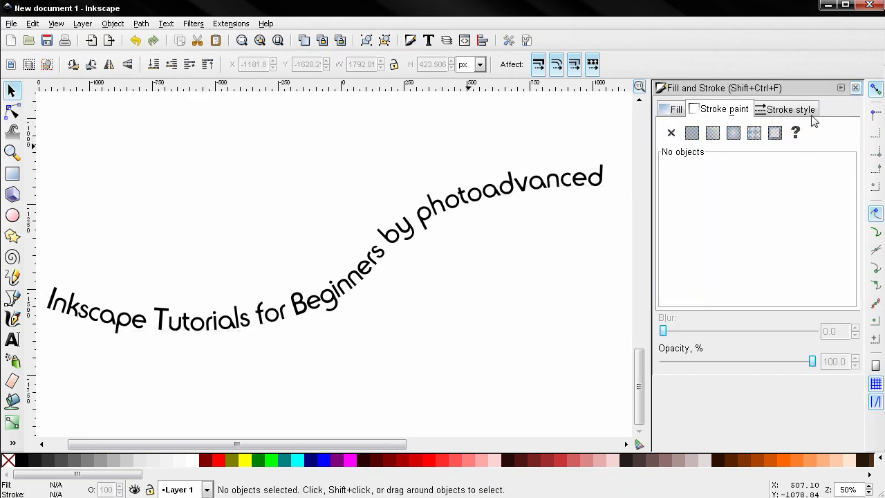
{"action": "left_click", "coordinate": [855, 88]}
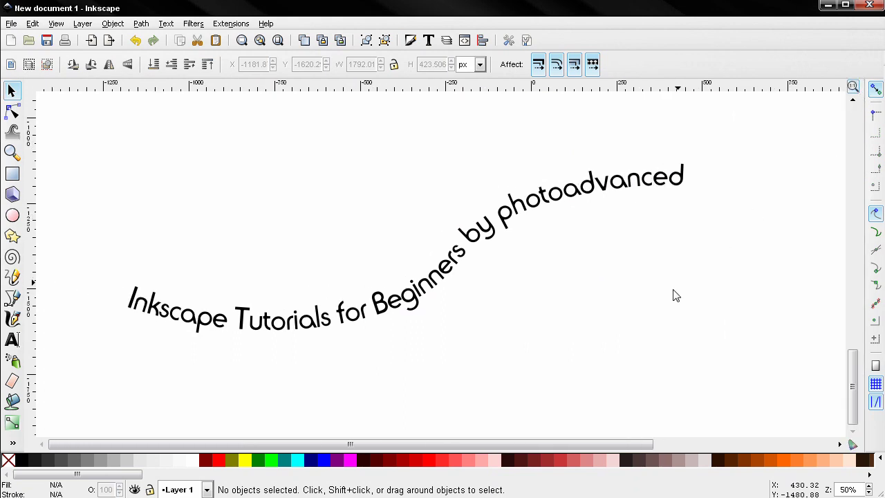